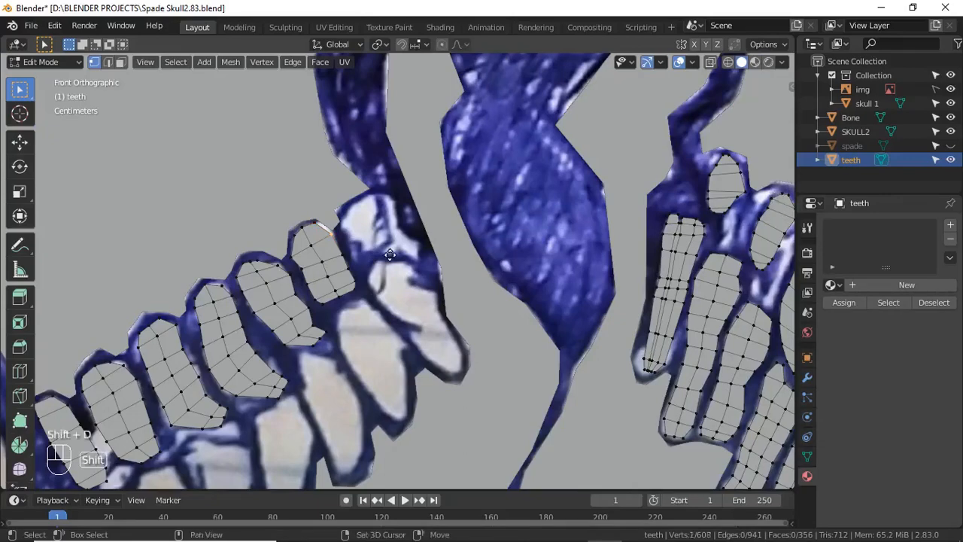
Duplicate a vertex onto the untraced upper tooth nearest the centre of the left jaw and begin extruding its outline.
{"action": "left_click", "coordinate": [405, 248]}
{"action": "key", "text": "e"}
{"action": "left_click", "coordinate": [402, 237]}
{"action": "key", "text": "e"}
{"action": "left_click", "coordinate": [449, 216]}
{"action": "key", "text": "e"}
{"action": "left_click", "coordinate": [437, 235]}
{"action": "left_click", "coordinate": [349, 233]}
{"action": "key", "text": "g"}
{"action": "left_click", "coordinate": [385, 248]}
Extrude more vertices along the side edges of this last upper tooth, following the drawing.
{"action": "key", "text": "e"}
{"action": "left_click", "coordinate": [387, 253]}
{"action": "key", "text": "e"}
{"action": "left_click", "coordinate": [400, 212]}
{"action": "key", "text": "e"}
{"action": "left_click", "coordinate": [406, 239]}
{"action": "key", "text": "e"}
{"action": "left_click", "coordinate": [405, 220]}
{"action": "key", "text": "e"}
{"action": "left_click", "coordinate": [376, 251]}
{"action": "key", "text": "e"}
{"action": "left_click", "coordinate": [409, 223]}
{"action": "key", "text": "e"}
{"action": "left_click", "coordinate": [383, 251]}
Continue the upper tooth's outline to its narrow tip and undo the last extrusion.
{"action": "key", "text": "e"}
{"action": "left_click", "coordinate": [423, 268]}
{"action": "key", "text": "e"}
{"action": "left_click", "coordinate": [433, 267]}
{"action": "key", "text": "e"}
{"action": "left_click", "coordinate": [435, 268]}
{"action": "key", "text": "e"}
{"action": "left_click", "coordinate": [444, 267]}
{"action": "key", "text": "e"}
{"action": "left_click", "coordinate": [447, 268]}
{"action": "key", "text": "e"}
{"action": "left_click", "coordinate": [458, 277]}
{"action": "key", "text": "ctrl+z"}
Fill the upper tooth's outline with faces between opposite vertices and slide its top corner vertex along the edge.
{"action": "left_click", "coordinate": [415, 262], "text": "shift"}
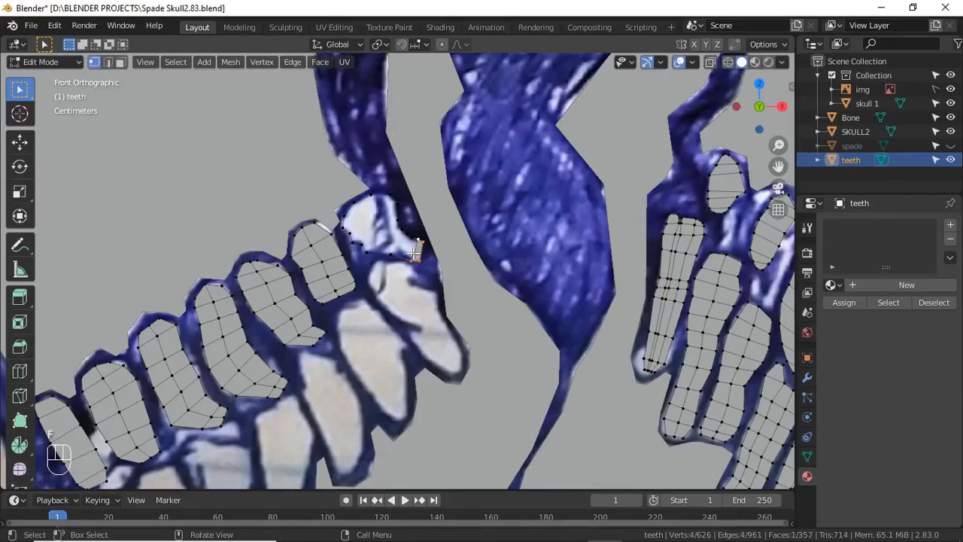
{"action": "key", "text": "f"}
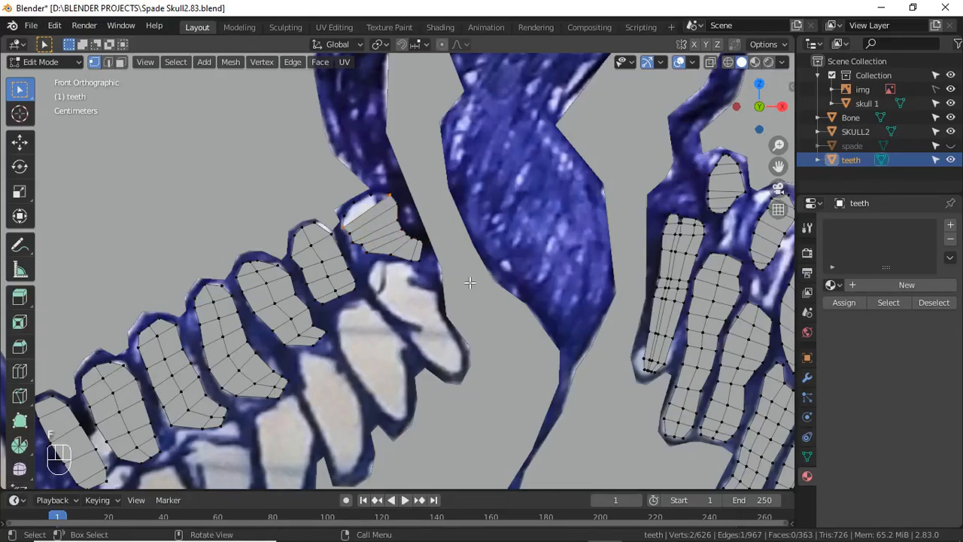
{"action": "left_click", "coordinate": [395, 194]}
{"action": "key", "text": "g"}
{"action": "key", "text": "g"}
{"action": "left_click", "coordinate": [457, 252]}
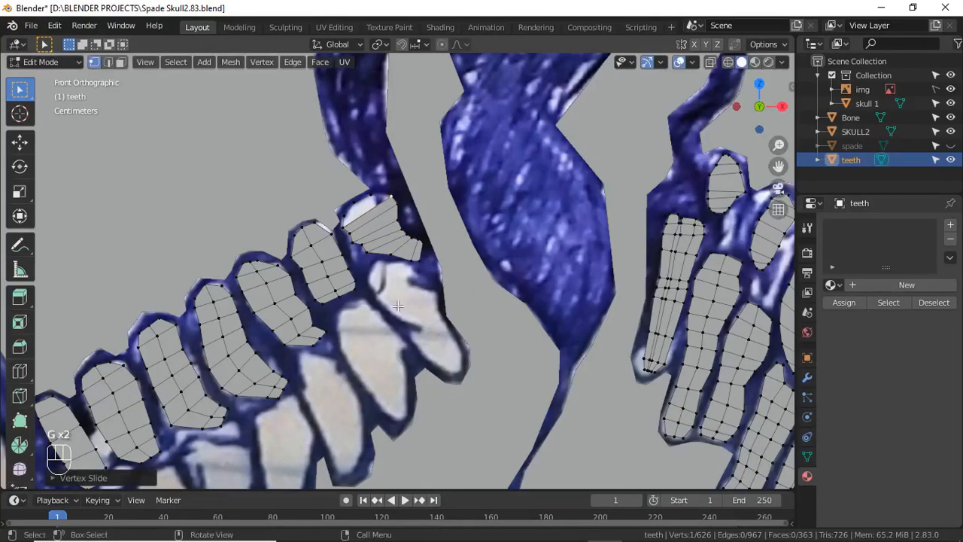
Add lengthwise loop cuts through the new upper tooth.
{"action": "key", "text": "ctrl+r"}
{"action": "left_click", "coordinate": [405, 290]}
{"action": "left_click", "coordinate": [401, 289]}
{"action": "key", "text": "ctrl+e"}
{"action": "key", "text": "Escape"}
{"action": "key", "text": "ctrl+r"}
{"action": "left_click", "coordinate": [435, 301]}
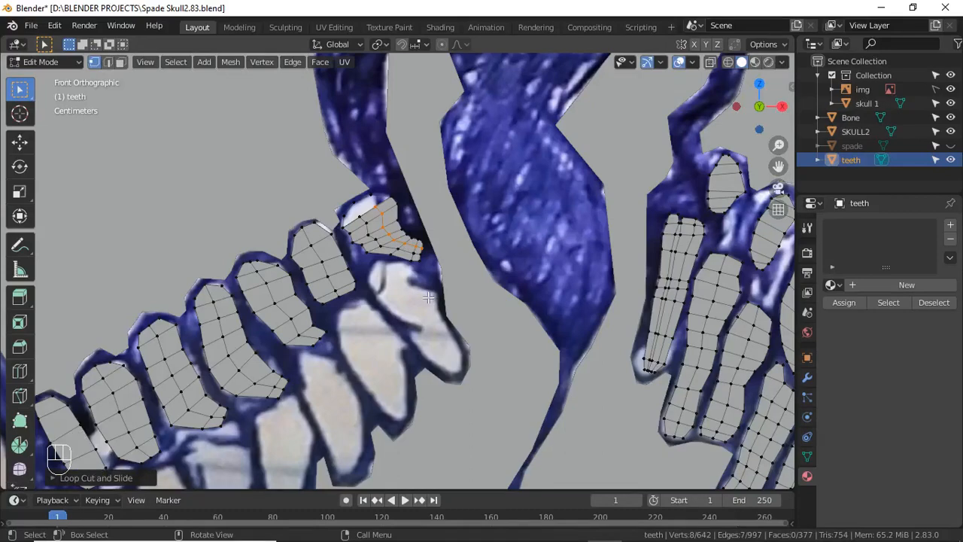
Add faces across the gap at the upper tooth's crown and adjust its top vertex to the drawing.
{"action": "left_click", "coordinate": [348, 226]}
{"action": "left_click", "coordinate": [359, 202], "text": "shift"}
{"action": "key", "text": "f"}
{"action": "left_click", "coordinate": [371, 197]}
{"action": "left_click", "coordinate": [391, 198], "text": "shift"}
{"action": "right_click", "coordinate": [390, 198]}
{"action": "left_click", "coordinate": [389, 185]}
{"action": "left_click", "coordinate": [381, 197]}
{"action": "key", "text": "g"}
{"action": "left_click", "coordinate": [381, 194]}
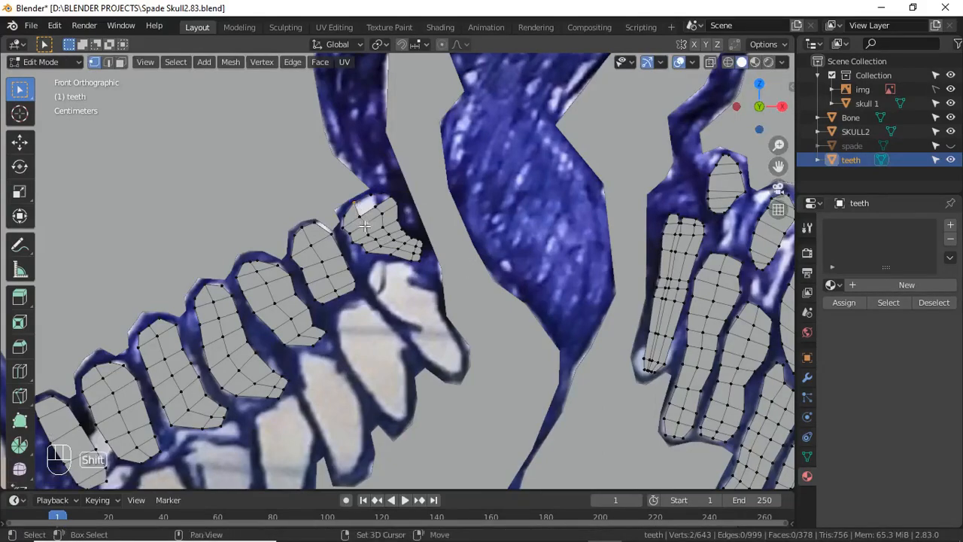
Duplicate a vertex onto the outermost tooth of the left jaw's lower row and extrude its top edge.
{"action": "scroll", "coordinate": [357, 380], "scroll_direction": "down", "scroll_amount": 5}
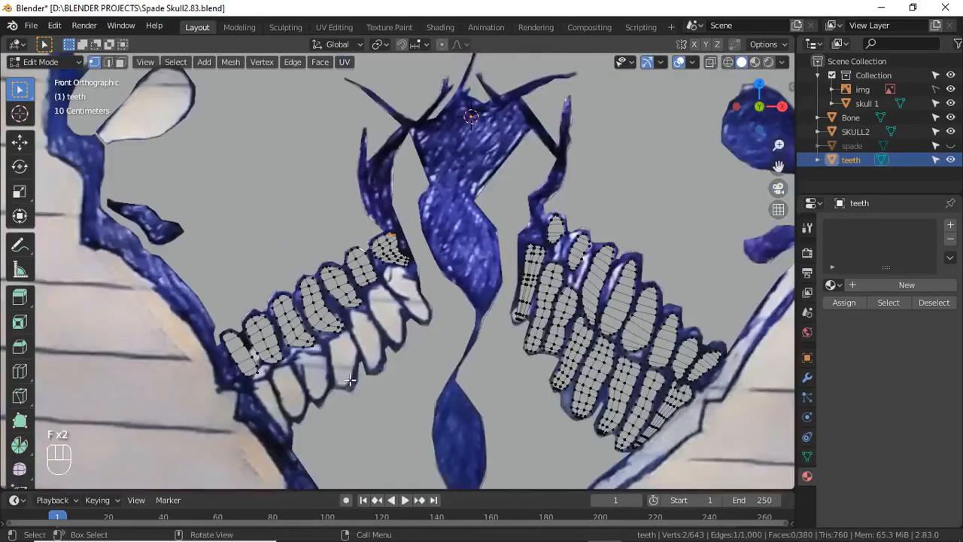
{"action": "scroll", "coordinate": [294, 395], "scroll_direction": "down", "scroll_amount": 12, "text": "shift"}
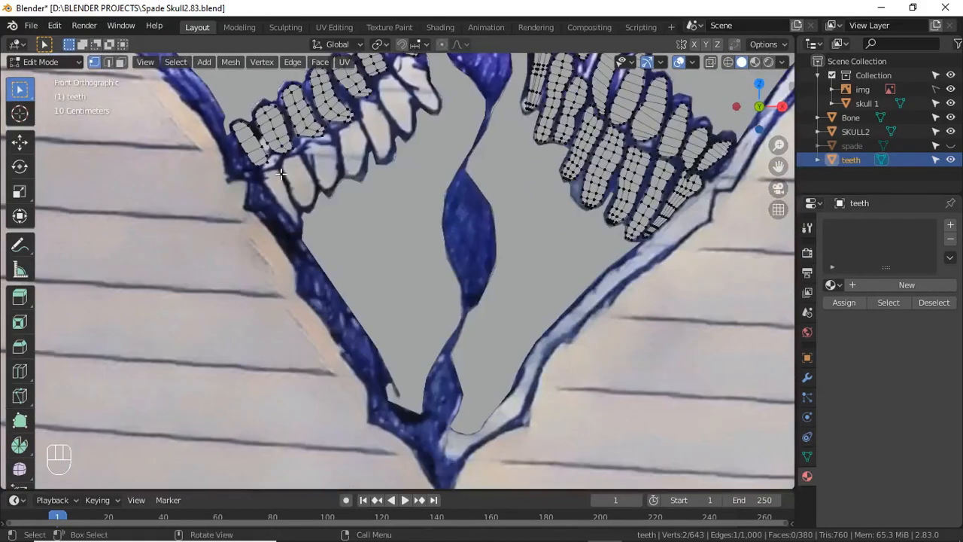
{"action": "scroll", "coordinate": [294, 395], "scroll_direction": "up", "scroll_amount": 7, "text": "shift"}
{"action": "scroll", "coordinate": [239, 299], "scroll_direction": "up", "scroll_amount": 2}
{"action": "left_click", "coordinate": [238, 299]}
{"action": "key", "text": "shift"}
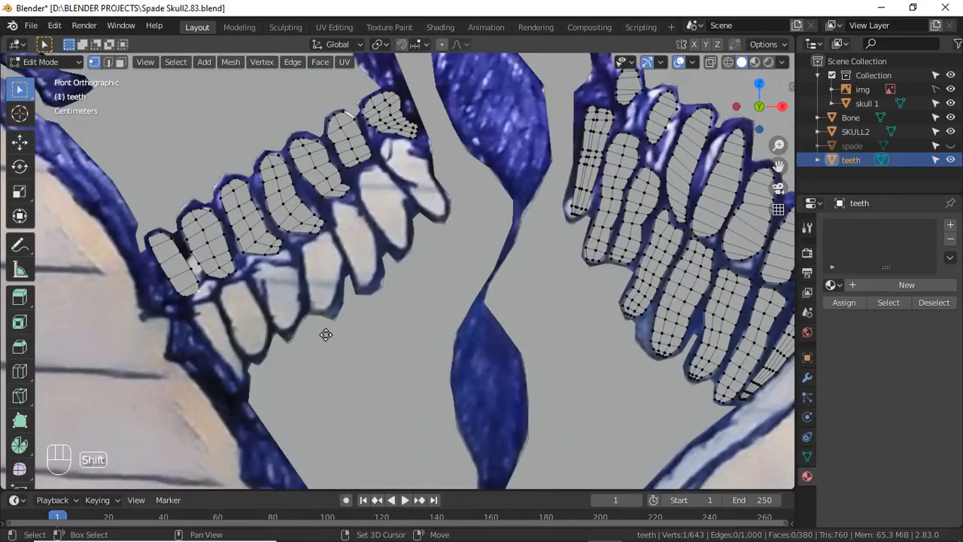
{"action": "key", "text": "shift+d"}
{"action": "left_click", "coordinate": [319, 349]}
{"action": "key", "text": "e"}
{"action": "left_click", "coordinate": [340, 344]}
{"action": "key", "text": "e"}
{"action": "left_click", "coordinate": [352, 360]}
Extrude the upper portions of both side edges of the outermost lower tooth.
{"action": "left_click", "coordinate": [198, 313]}
{"action": "key", "text": "e"}
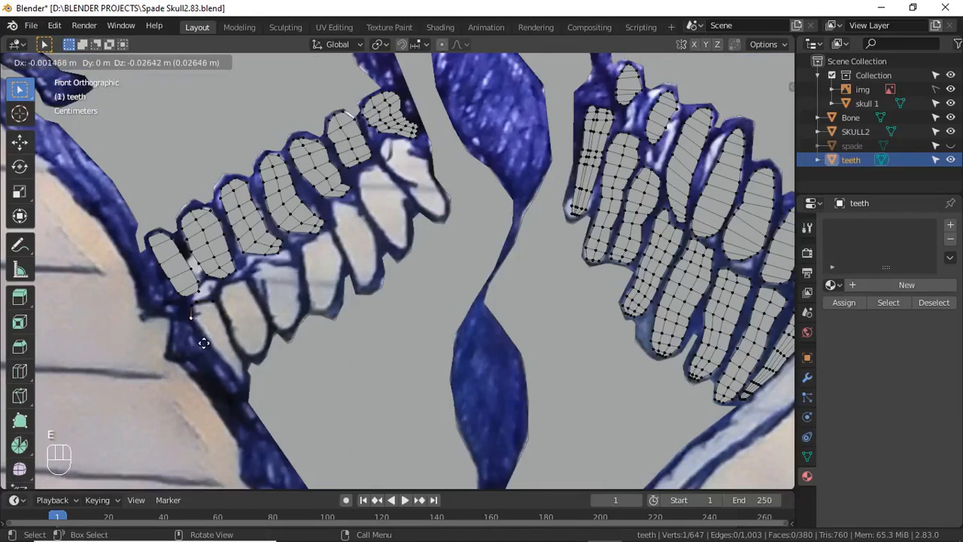
{"action": "left_click", "coordinate": [204, 343]}
{"action": "key", "text": "e"}
{"action": "left_click", "coordinate": [214, 356]}
{"action": "left_click", "coordinate": [218, 305]}
{"action": "key", "text": "e"}
{"action": "left_click", "coordinate": [235, 334]}
Extrude vertices down the outer side of the outermost lower tooth toward its tip.
{"action": "left_click", "coordinate": [205, 330]}
{"action": "key", "text": "e"}
{"action": "left_click", "coordinate": [209, 343]}
{"action": "key", "text": "e"}
{"action": "left_click", "coordinate": [216, 355]}
{"action": "key", "text": "e"}
{"action": "left_click", "coordinate": [223, 371]}
{"action": "key", "text": "e"}
{"action": "left_click", "coordinate": [239, 388]}
Extrude the inner side of the outermost lower tooth and complete both edges at the tip.
{"action": "left_click", "coordinate": [248, 354]}
{"action": "key", "text": "e"}
{"action": "left_click", "coordinate": [253, 375]}
{"action": "key", "text": "e"}
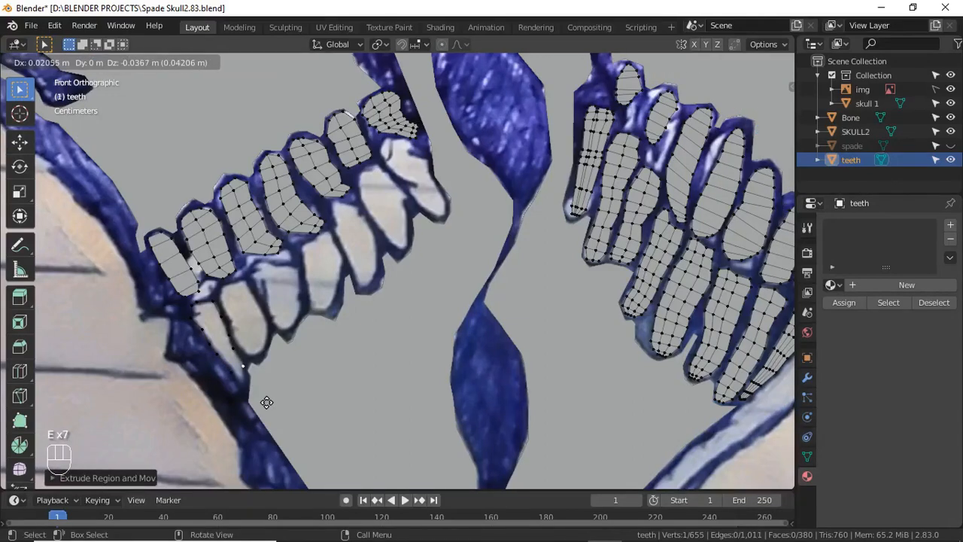
{"action": "left_click", "coordinate": [269, 420]}
{"action": "left_click", "coordinate": [231, 377]}
{"action": "key", "text": "e"}
{"action": "left_click", "coordinate": [238, 402]}
Fill the outermost lower tooth with faces from its tip up to its top edge.
{"action": "left_click", "coordinate": [247, 381]}
{"action": "left_click", "coordinate": [243, 389], "text": "shift"}
{"action": "key", "text": "f"}
{"action": "key", "text": "f"}
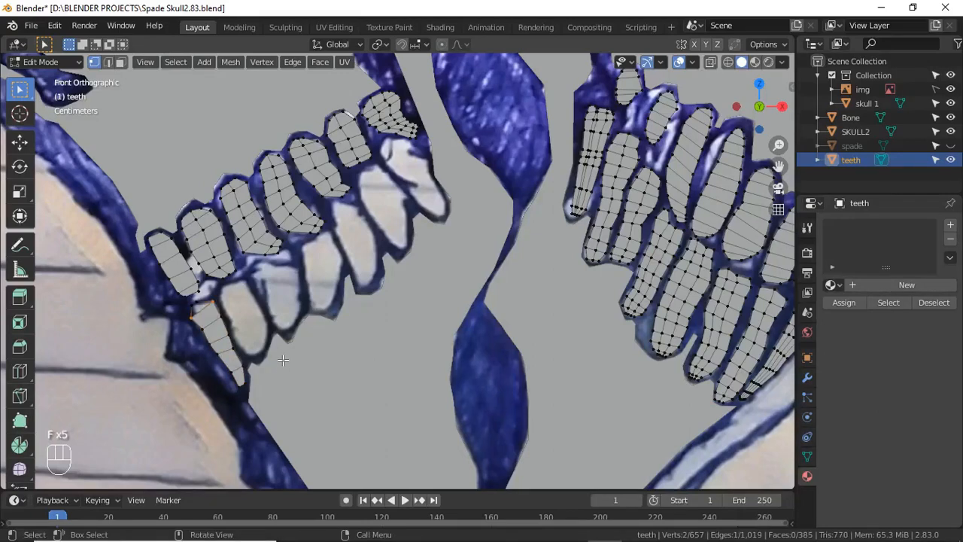
Duplicate a vertex onto the second lower tooth and extrude along its top edge.
{"action": "key", "text": "shift+d"}
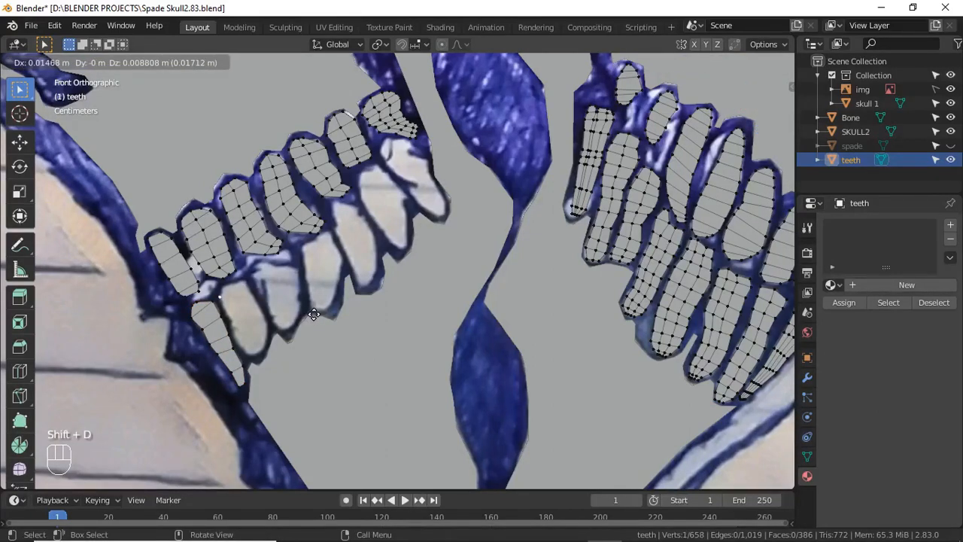
{"action": "left_click", "coordinate": [317, 307]}
{"action": "key", "text": "e"}
{"action": "left_click", "coordinate": [318, 304]}
{"action": "key", "text": "e"}
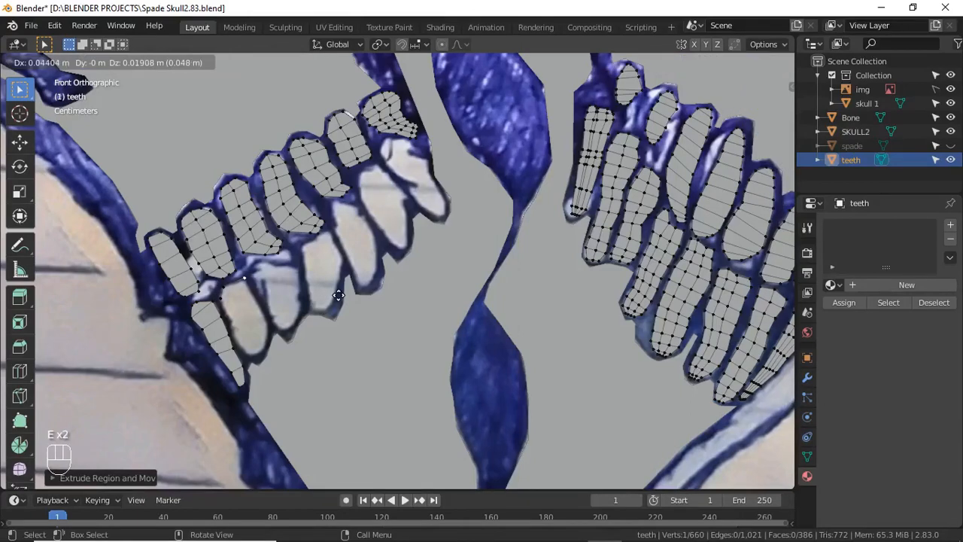
{"action": "left_click", "coordinate": [346, 310]}
Extrude vertices down both sides of the second lower tooth, following its drawn contour.
{"action": "key", "text": "e"}
{"action": "left_click", "coordinate": [248, 339]}
{"action": "key", "text": "e"}
{"action": "left_click", "coordinate": [257, 344]}
{"action": "key", "text": "e"}
{"action": "left_click", "coordinate": [269, 338]}
{"action": "key", "text": "e"}
{"action": "left_click", "coordinate": [267, 307]}
{"action": "key", "text": "e"}
{"action": "left_click", "coordinate": [277, 334]}
Delete the misplaced vertex on the second lower tooth and extrude the rest of its outline around the tip.
{"action": "left_click", "coordinate": [261, 344]}
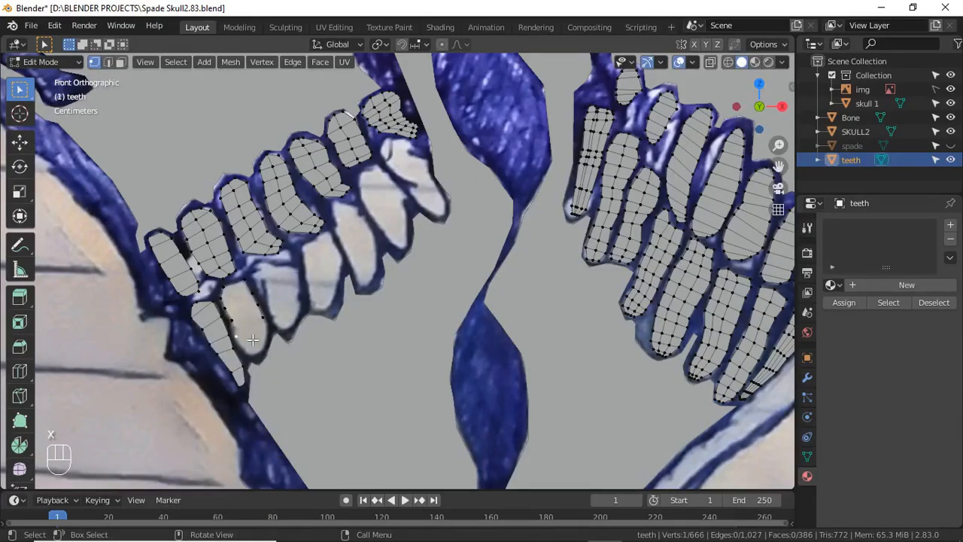
{"action": "key", "text": "e"}
{"action": "left_click", "coordinate": [254, 341]}
{"action": "key", "text": "e"}
{"action": "left_click", "coordinate": [248, 352]}
{"action": "key", "text": "e"}
{"action": "left_click", "coordinate": [268, 355]}
{"action": "key", "text": "e"}
{"action": "left_click", "coordinate": [267, 374]}
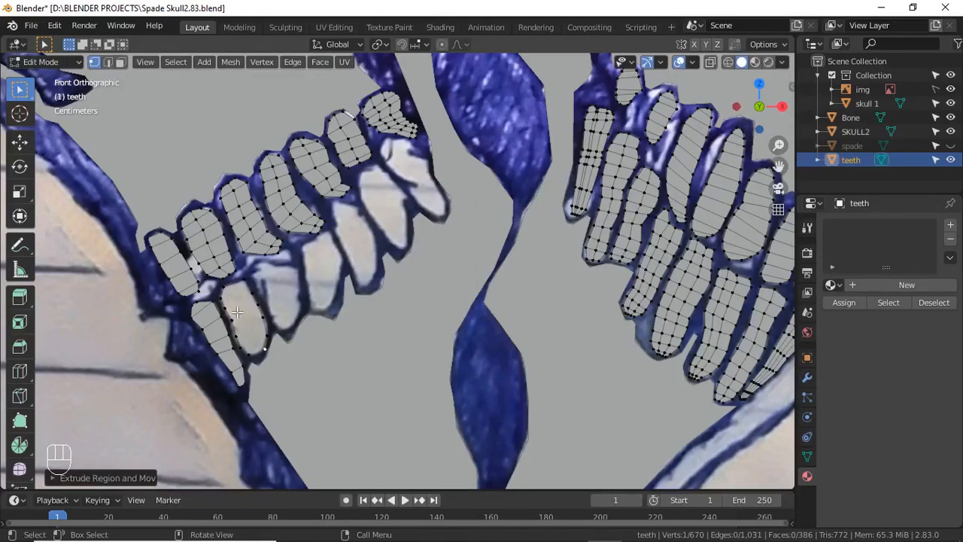
Fill the second lower tooth with faces, including its crown, and reposition its top vertex.
{"action": "left_click", "coordinate": [268, 341], "text": "shift"}
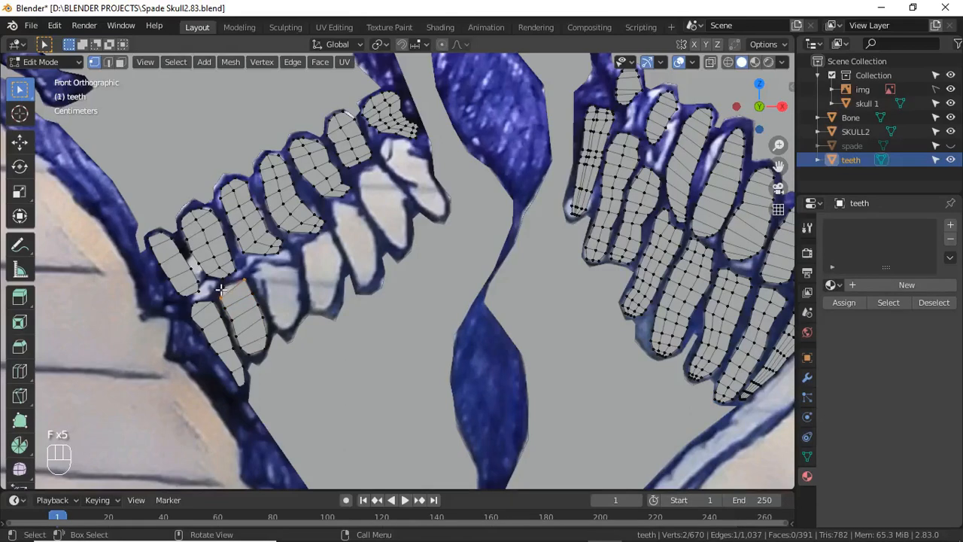
{"action": "right_click", "coordinate": [227, 290]}
{"action": "left_click", "coordinate": [226, 183]}
{"action": "left_click", "coordinate": [234, 287]}
{"action": "key", "text": "g"}
{"action": "left_click", "coordinate": [325, 340]}
{"action": "left_click", "coordinate": [225, 300], "text": "shift"}
{"action": "key", "text": "f"}
Duplicate a vertex onto the third lower tooth and extrude along its top edge.
{"action": "key", "text": "shift+d"}
{"action": "left_click", "coordinate": [411, 337]}
{"action": "key", "text": "e"}
{"action": "left_click", "coordinate": [413, 327]}
{"action": "key", "text": "e"}
{"action": "left_click", "coordinate": [424, 327]}
{"action": "key", "text": "e"}
{"action": "left_click", "coordinate": [433, 333]}
Extrude vertices across the rest of the third lower tooth's top edge and along the upper part of its sides.
{"action": "key", "text": "e"}
{"action": "left_click", "coordinate": [455, 331]}
{"action": "key", "text": "e"}
{"action": "left_click", "coordinate": [465, 333]}
{"action": "key", "text": "e"}
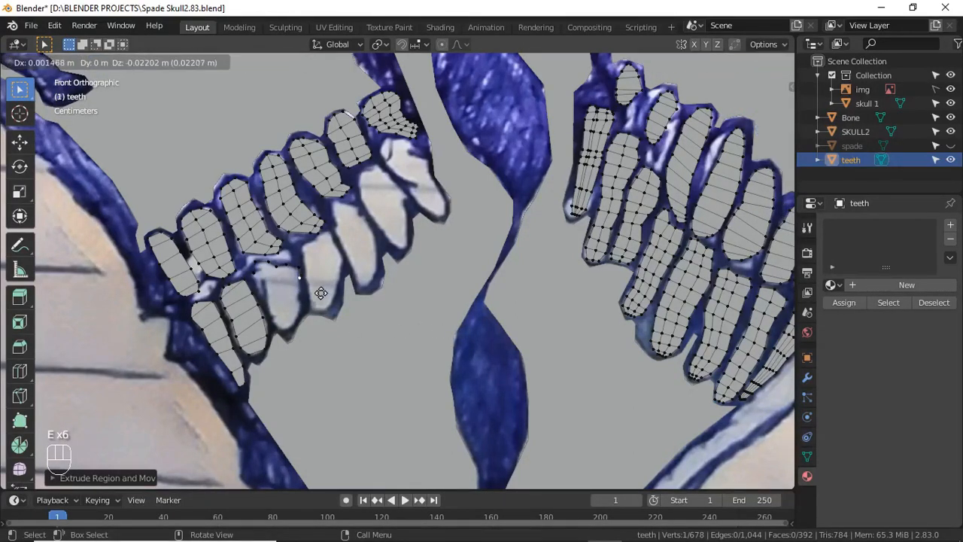
{"action": "left_click", "coordinate": [323, 292]}
{"action": "key", "text": "e"}
{"action": "left_click", "coordinate": [306, 281]}
{"action": "key", "text": "e"}
{"action": "left_click", "coordinate": [302, 292]}
Extrude the rest of the third lower tooth's outline down both sides and around the tip.
{"action": "key", "text": "e"}
{"action": "left_click", "coordinate": [302, 302]}
{"action": "key", "text": "e"}
{"action": "left_click", "coordinate": [314, 324]}
{"action": "key", "text": "e"}
{"action": "left_click", "coordinate": [302, 333]}
{"action": "key", "text": "e"}
{"action": "left_click", "coordinate": [275, 321]}
{"action": "key", "text": "e"}
{"action": "left_click", "coordinate": [295, 328]}
{"action": "key", "text": "e"}
{"action": "left_click", "coordinate": [297, 350]}
{"action": "key", "text": "e"}
{"action": "left_click", "coordinate": [290, 332]}
{"action": "key", "text": "e"}
{"action": "left_click", "coordinate": [275, 325]}
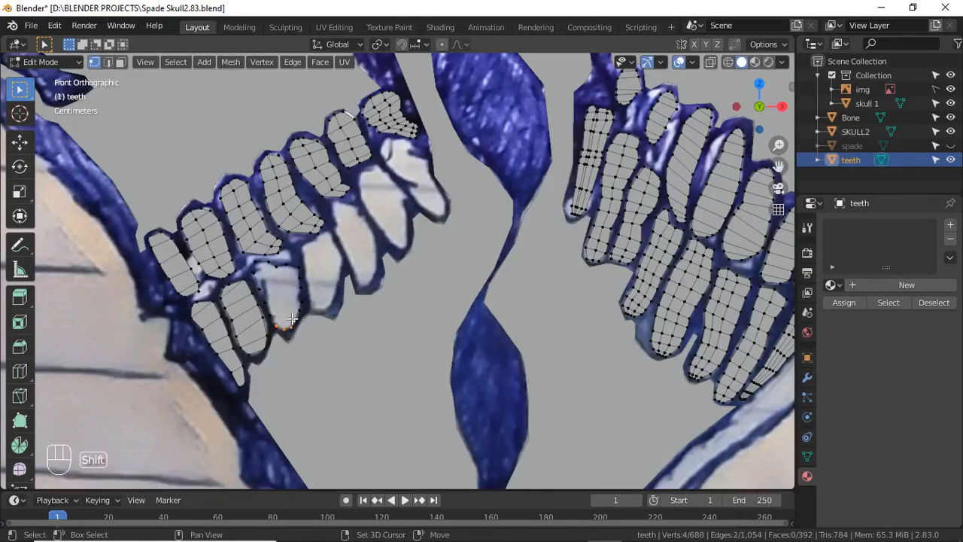
Fill the body of the third lower tooth with faces and add a lengthwise loop cut through it.
{"action": "key", "text": "f"}
{"action": "key", "text": "f"}
{"action": "key", "text": "f"}
{"action": "key", "text": "f"}
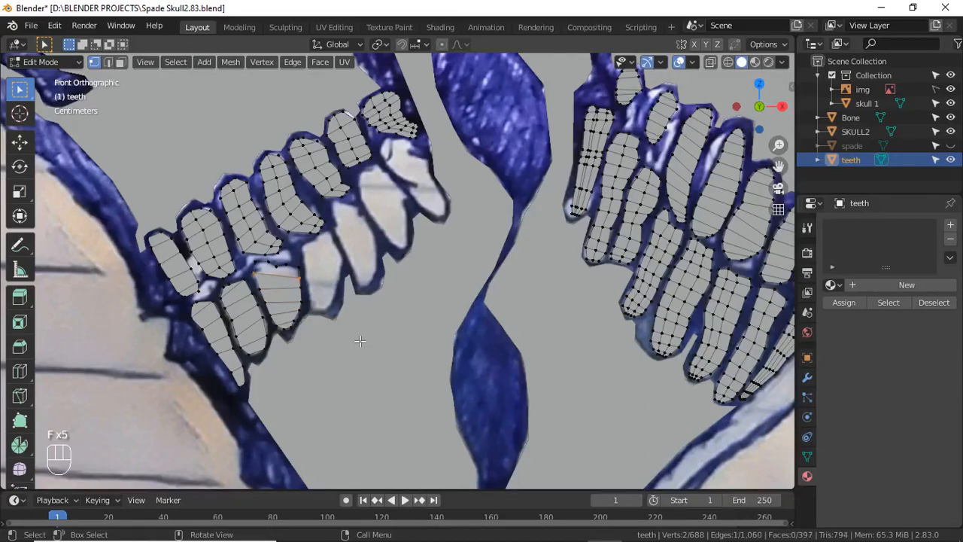
{"action": "key", "text": "ctrl+r"}
{"action": "left_click", "coordinate": [279, 307]}
{"action": "left_click", "coordinate": [274, 307]}
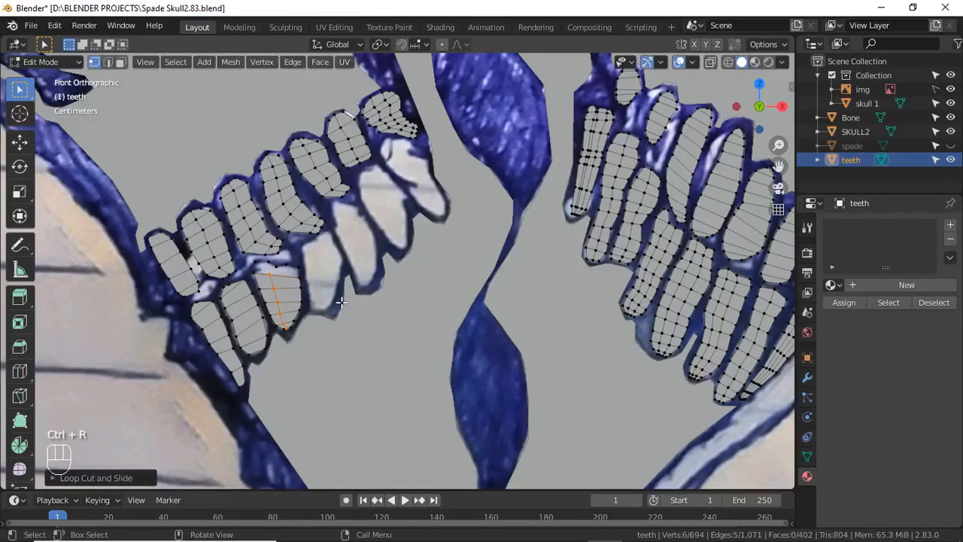
Add a second lengthwise loop cut to the third lower tooth and fill faces in its crown.
{"action": "left_click", "coordinate": [258, 268]}
{"action": "left_click", "coordinate": [267, 261], "text": "ctrl"}
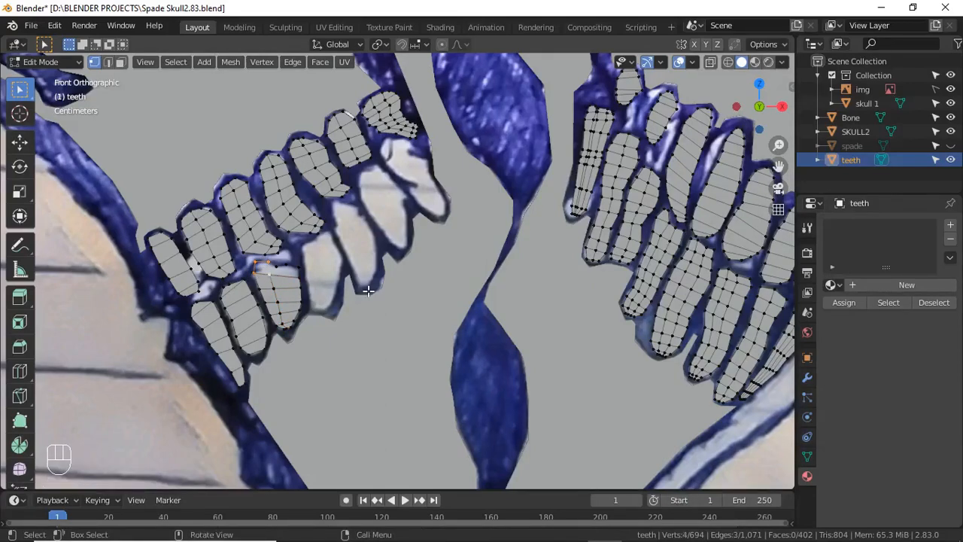
{"action": "key", "text": "ctrl+r"}
{"action": "left_click", "coordinate": [284, 291]}
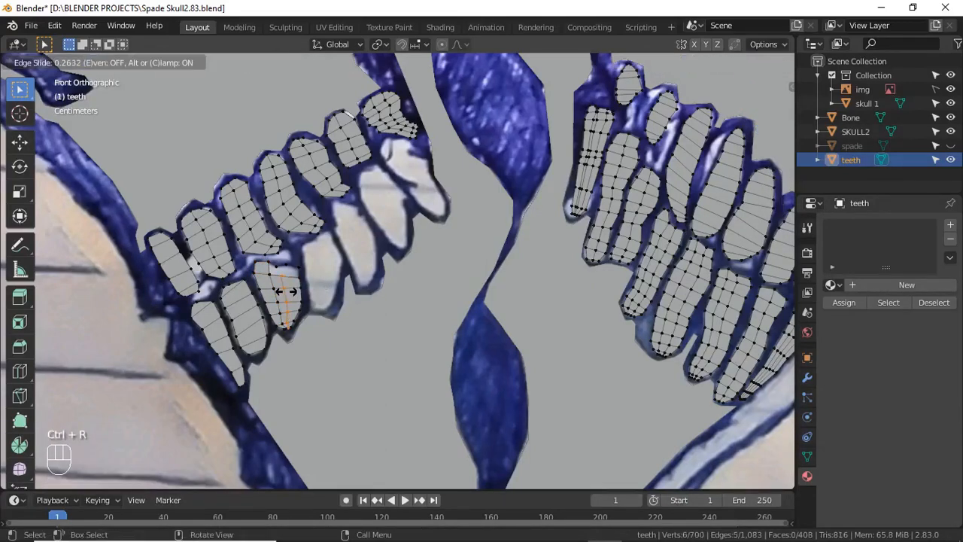
{"action": "left_click", "coordinate": [271, 287]}
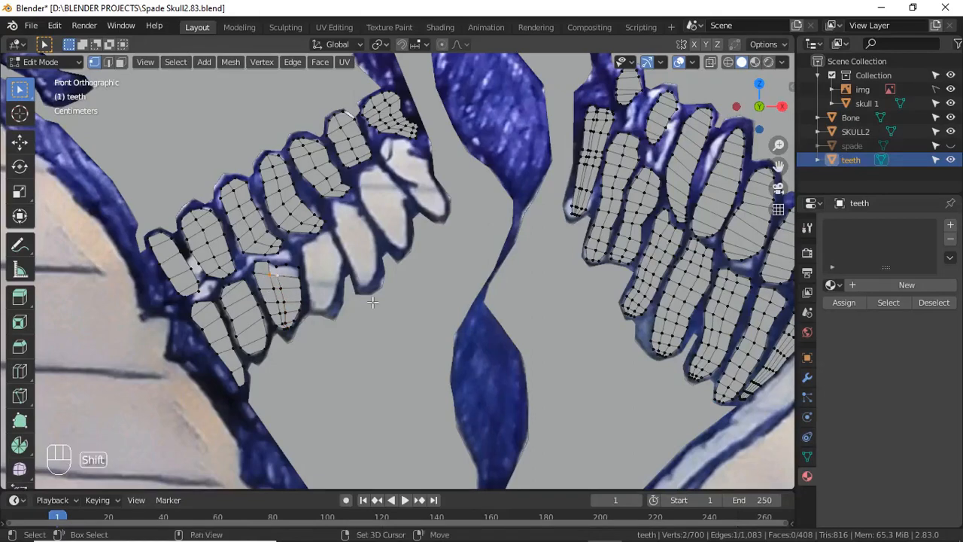
{"action": "key", "text": "ctrl+z"}
{"action": "left_click", "coordinate": [269, 263], "text": "shift"}
{"action": "left_click", "coordinate": [276, 266], "text": "shift"}
{"action": "key", "text": "f"}
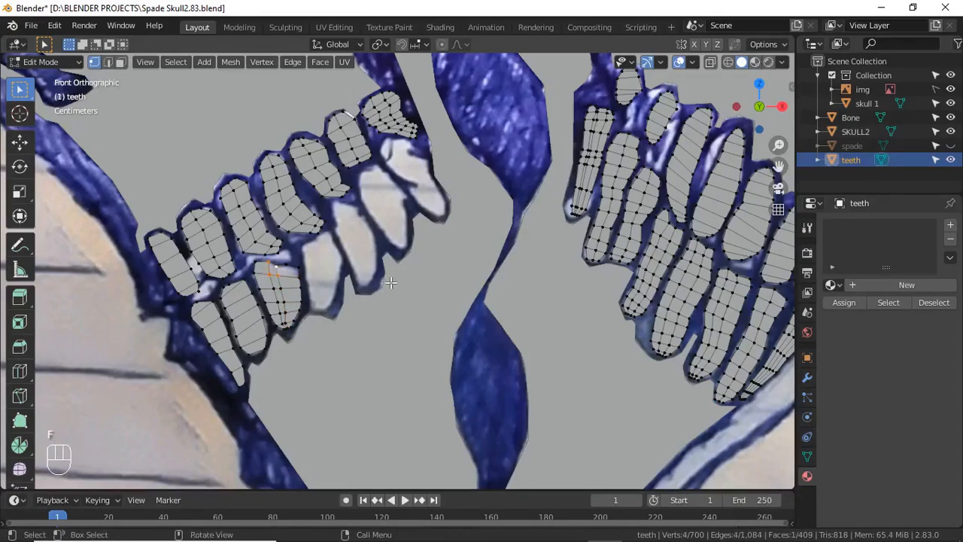
Add a third lengthwise loop cut to the third lower tooth and fill the remaining gap in its crown.
{"action": "key", "text": "ctrl+r"}
{"action": "left_click", "coordinate": [289, 289]}
{"action": "left_click", "coordinate": [288, 287]}
{"action": "left_click", "coordinate": [277, 266]}
{"action": "left_click", "coordinate": [279, 272], "text": "shift"}
{"action": "key", "text": "f"}
Duplicate a vertex onto the fourth lower tooth and extrude along its top edge.
{"action": "scroll", "coordinate": [423, 307], "scroll_direction": "down", "scroll_amount": 3}
{"action": "middle_click_drag", "start_coordinate": [423, 307], "coordinate": [639, 429], "text": "shift"}
{"action": "scroll", "coordinate": [617, 430], "scroll_direction": "up", "scroll_amount": 5}
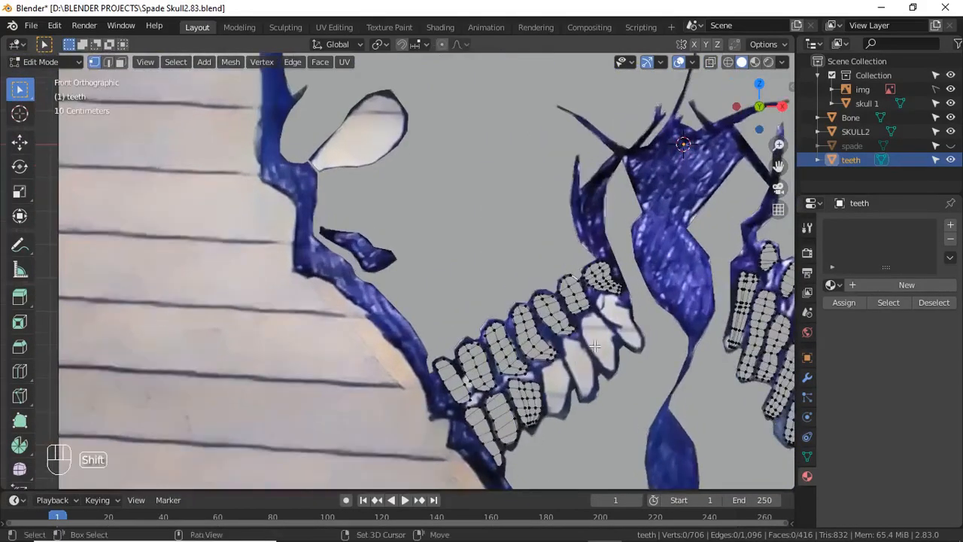
{"action": "middle_click_drag", "start_coordinate": [563, 346], "coordinate": [496, 277], "text": "shift"}
{"action": "left_click", "coordinate": [420, 282]}
{"action": "key", "text": "shift+d"}
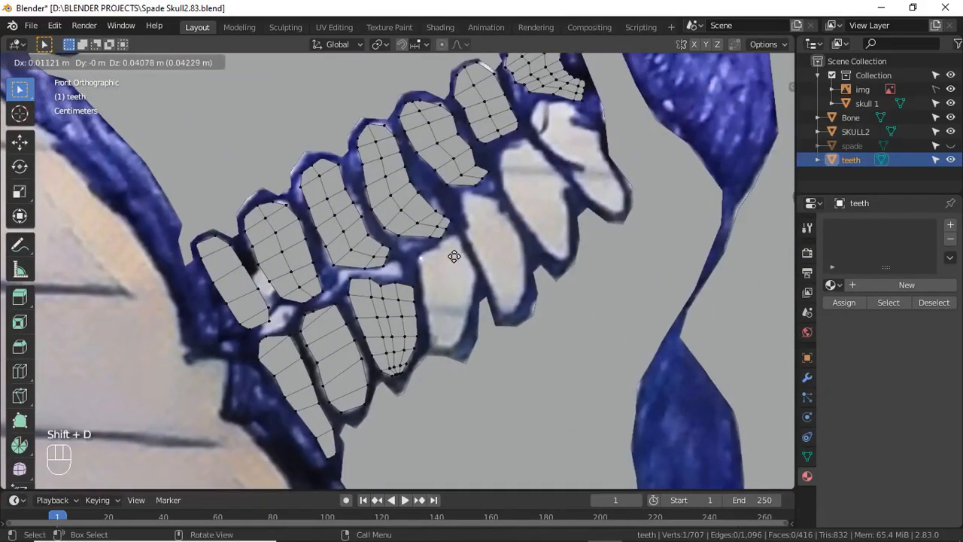
{"action": "left_click", "coordinate": [453, 254]}
{"action": "key", "text": "e"}
{"action": "left_click", "coordinate": [466, 250]}
{"action": "key", "text": "e"}
{"action": "left_click", "coordinate": [481, 237]}
{"action": "key", "text": "e"}
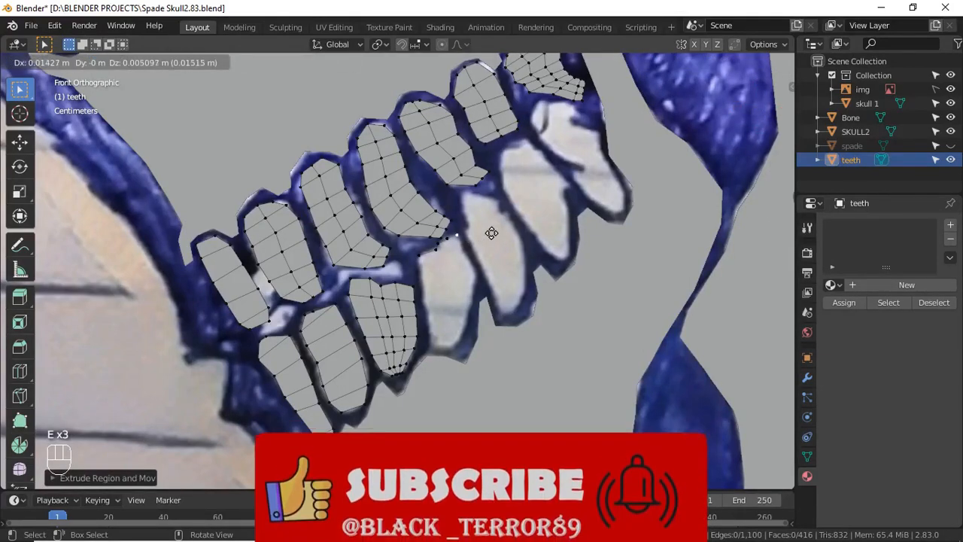
{"action": "left_click", "coordinate": [492, 233]}
{"action": "key", "text": "e"}
{"action": "left_click", "coordinate": [496, 248]}
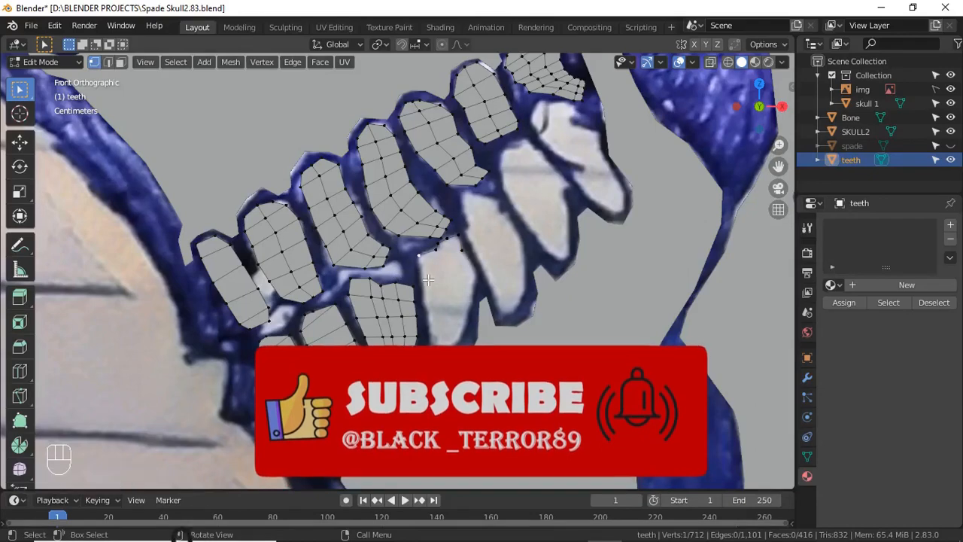
Extrude vertices down both sides of the fourth lower tooth, following its drawn contour.
{"action": "key", "text": "e"}
{"action": "left_click", "coordinate": [470, 259]}
{"action": "key", "text": "e"}
{"action": "left_click", "coordinate": [473, 273]}
{"action": "key", "text": "e"}
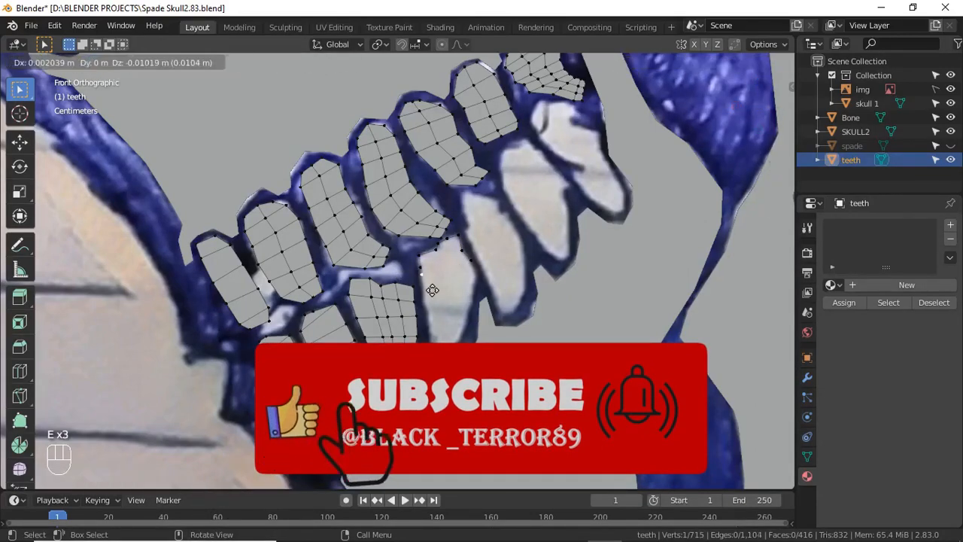
{"action": "left_click", "coordinate": [477, 276]}
{"action": "key", "text": "e"}
{"action": "left_click", "coordinate": [482, 301]}
{"action": "key", "text": "e"}
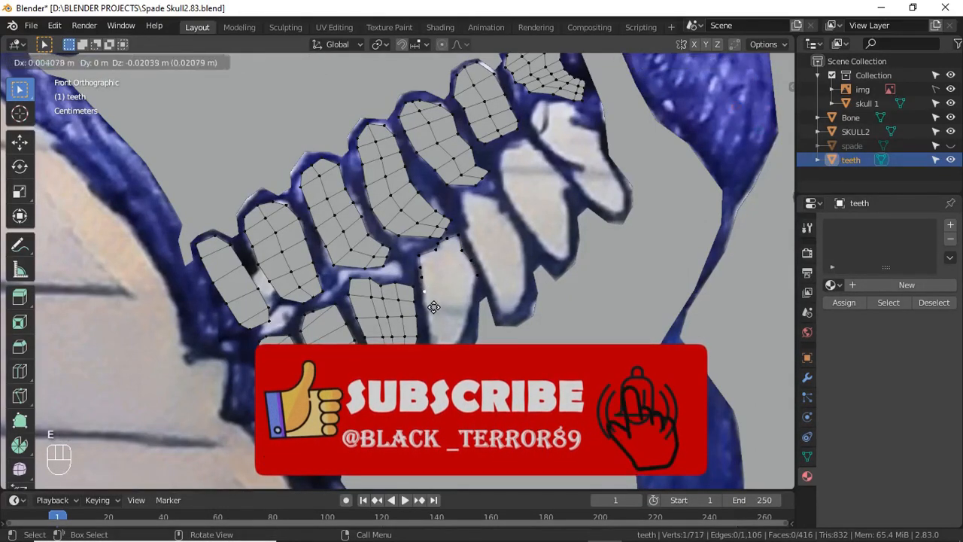
{"action": "left_click", "coordinate": [480, 306]}
{"action": "key", "text": "e"}
{"action": "left_click", "coordinate": [479, 310]}
{"action": "key", "text": "e"}
{"action": "left_click", "coordinate": [476, 320]}
{"action": "key", "text": "e"}
{"action": "left_click", "coordinate": [471, 333]}
Extrude the lower part of the fourth lower tooth's outline and close in around its tip.
{"action": "left_click", "coordinate": [424, 317]}
{"action": "key", "text": "e"}
{"action": "left_click", "coordinate": [428, 333]}
{"action": "left_click", "coordinate": [475, 344]}
{"action": "key", "text": "e"}
{"action": "left_click", "coordinate": [472, 360]}
{"action": "left_click", "coordinate": [437, 363]}
{"action": "key", "text": "e"}
{"action": "left_click", "coordinate": [471, 329]}
{"action": "key", "text": "e"}
{"action": "left_click", "coordinate": [437, 341]}
{"action": "key", "text": "e"}
{"action": "left_click", "coordinate": [448, 372]}
{"action": "key", "text": "e"}
{"action": "left_click", "coordinate": [466, 375]}
Fill the body of the fourth lower tooth with faces from the tip up to the crown.
{"action": "left_click", "coordinate": [435, 351], "text": "shift"}
{"action": "left_click", "coordinate": [450, 341], "text": "shift"}
{"action": "key", "text": "f"}
{"action": "key", "text": "f"}
{"action": "key", "text": "f"}
{"action": "key", "text": "f"}
{"action": "key", "text": "f"}
{"action": "key", "text": "f"}
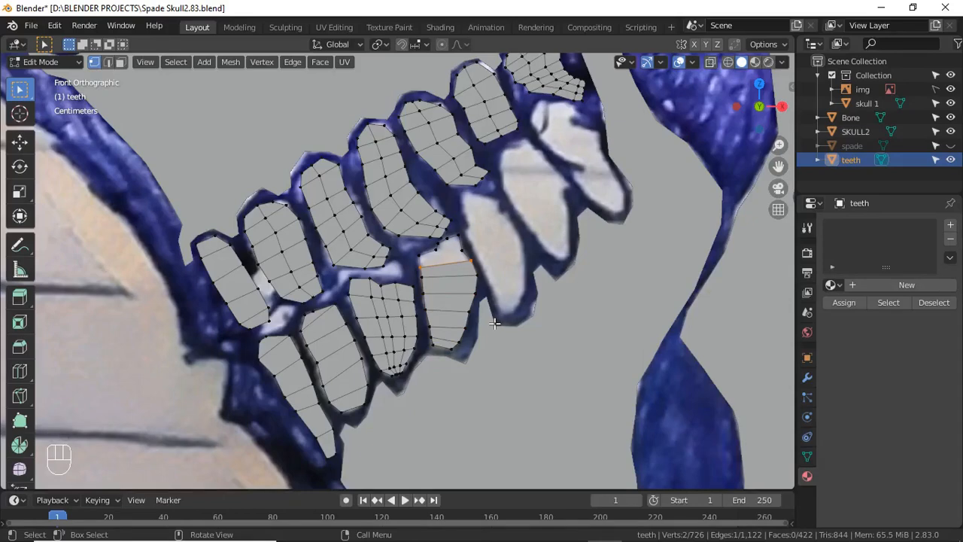
Add two lengthwise loop cuts through the body of the fourth lower tooth.
{"action": "key", "text": "ctrl+r"}
{"action": "left_click", "coordinate": [450, 315]}
{"action": "key", "text": "ctrl+r"}
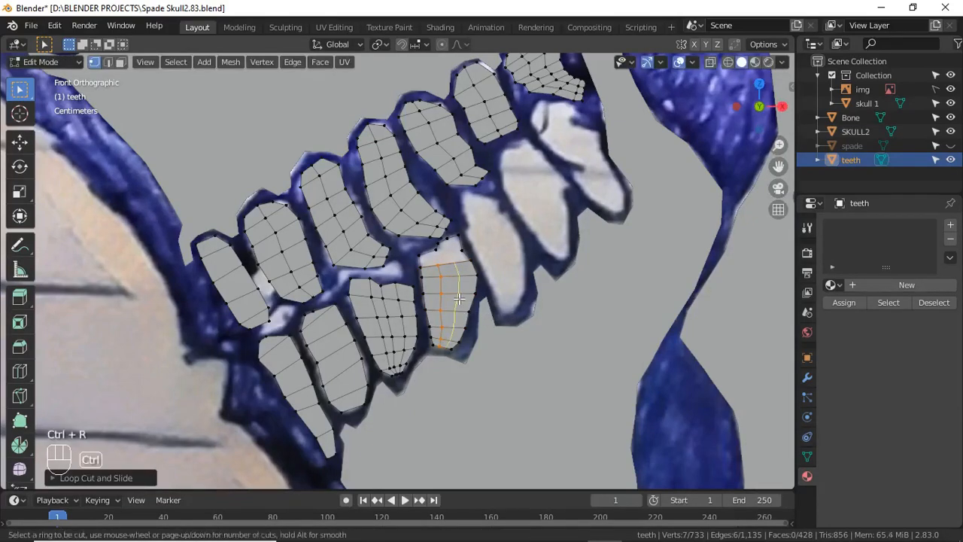
{"action": "left_click", "coordinate": [459, 300]}
{"action": "left_click", "coordinate": [471, 276]}
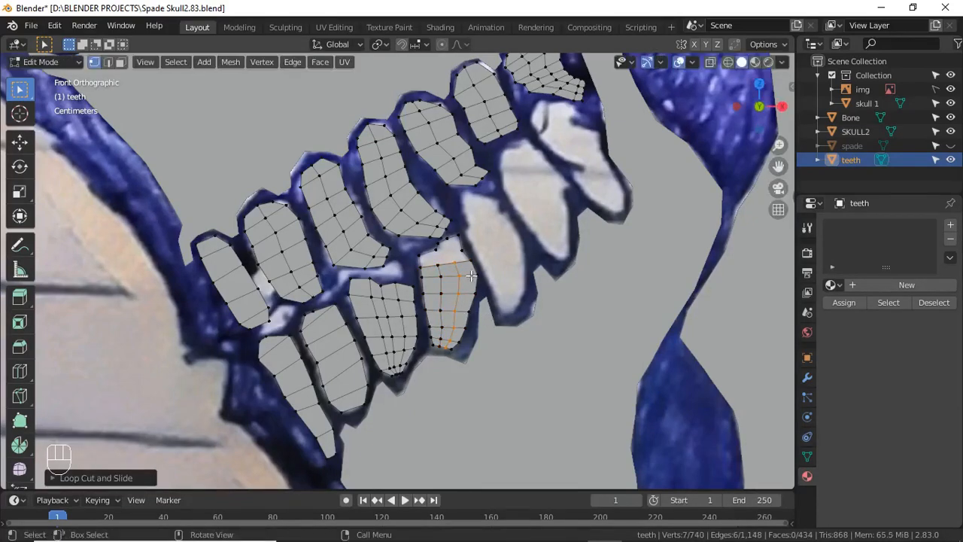
Join the fourth lower tooth's crown vertices with a cross edge, fill the first crown face, and subdivide the edge.
{"action": "left_click", "coordinate": [437, 254]}
{"action": "left_click", "coordinate": [495, 265], "text": "shift"}
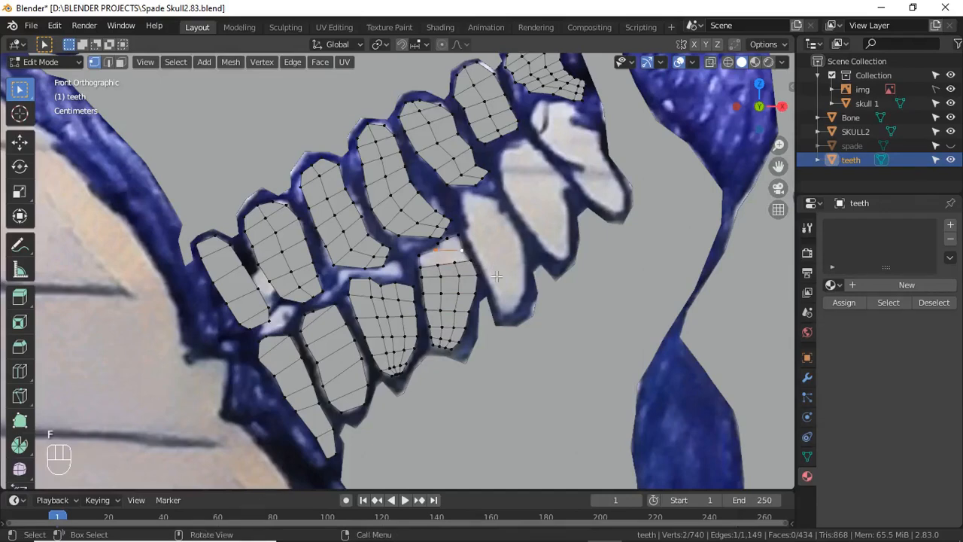
{"action": "left_click", "coordinate": [439, 268]}
{"action": "left_click", "coordinate": [433, 253], "text": "shift"}
{"action": "key", "text": "f"}
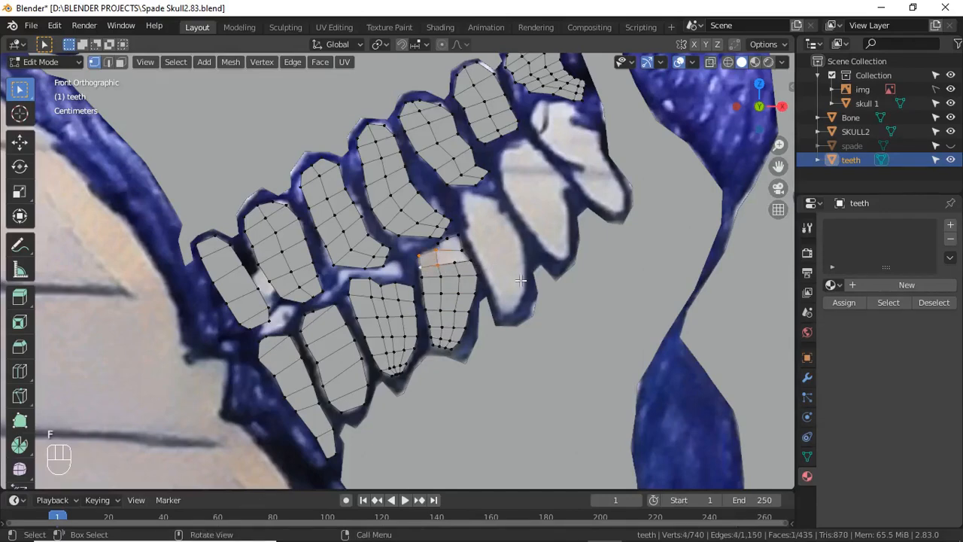
{"action": "left_click", "coordinate": [458, 252], "text": "shift"}
{"action": "right_click", "coordinate": [460, 253]}
{"action": "left_click", "coordinate": [456, 190]}
Fill the remaining faces in the crown of the fourth lower tooth.
{"action": "left_click", "coordinate": [440, 265]}
{"action": "left_click", "coordinate": [437, 251], "text": "shift"}
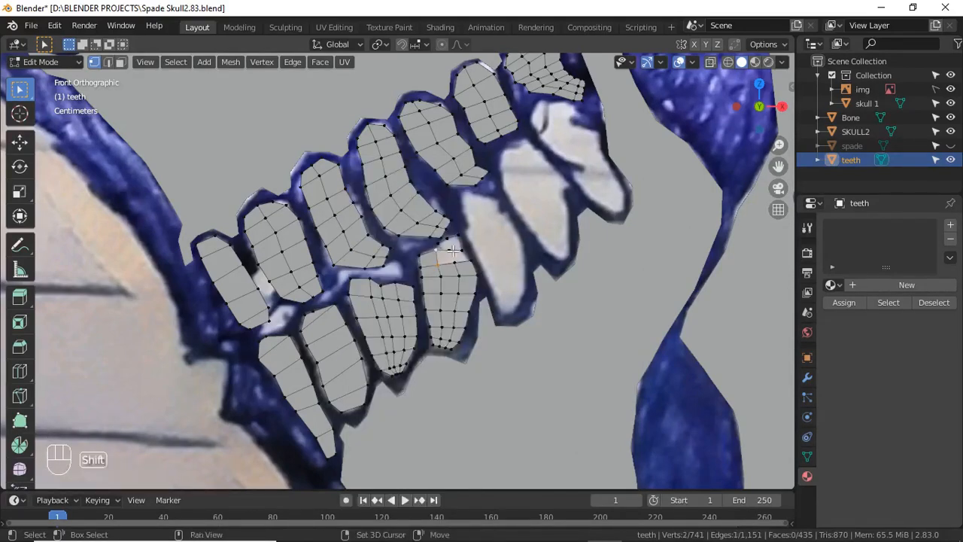
{"action": "key", "text": "f"}
{"action": "key", "text": "f"}
{"action": "scroll", "coordinate": [531, 262], "scroll_direction": "up", "scroll_amount": 5}
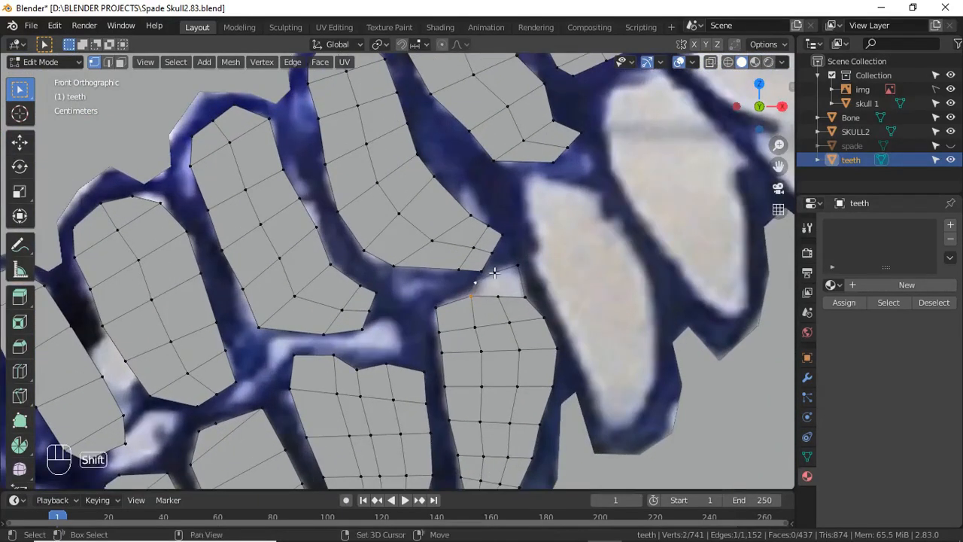
{"action": "key", "text": "f"}
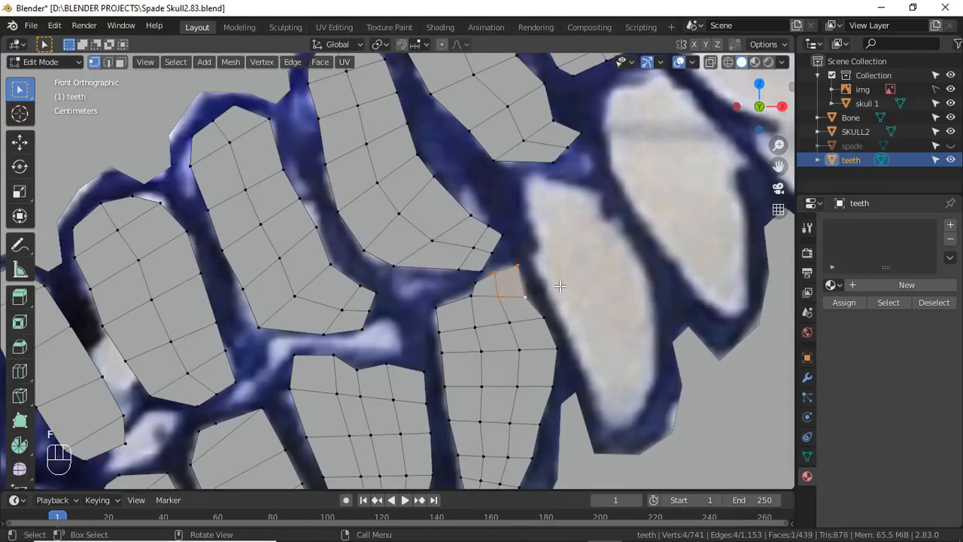
Duplicate a vertex onto the fifth lower tooth and extrude along its top edge and the start of its side.
{"action": "scroll", "coordinate": [560, 286], "scroll_direction": "down", "scroll_amount": 2}
{"action": "middle_click_drag", "start_coordinate": [564, 279], "coordinate": [374, 302], "text": "shift"}
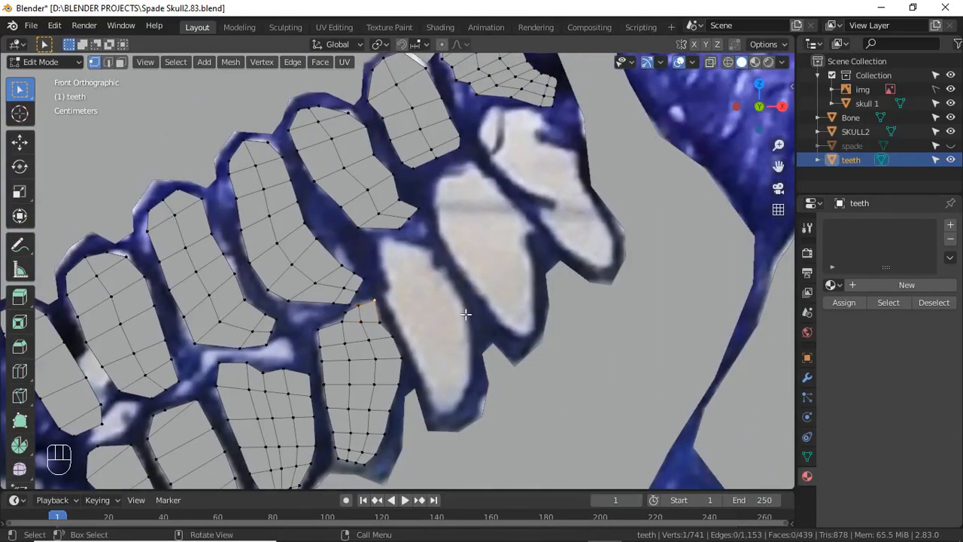
{"action": "key", "text": "e"}
{"action": "left_click", "coordinate": [479, 251]}
{"action": "key", "text": "e"}
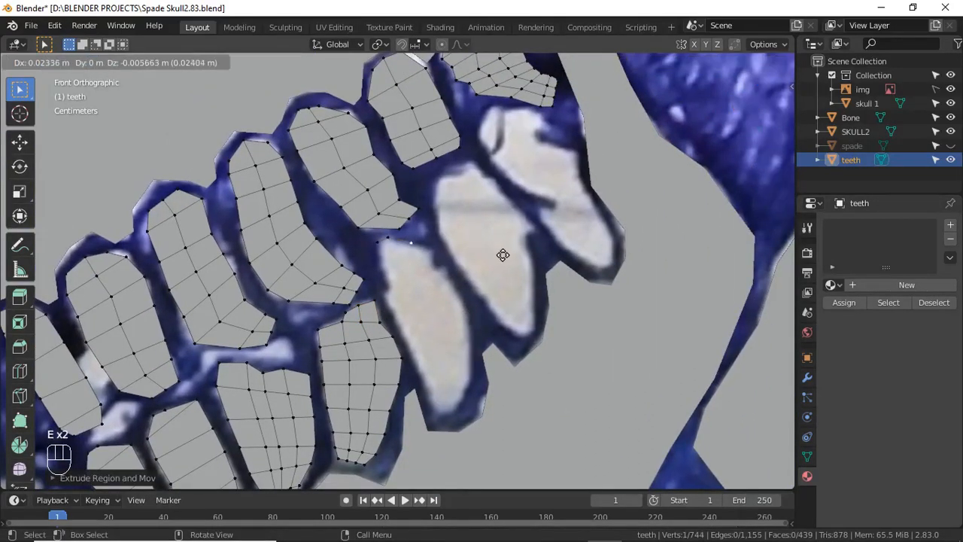
{"action": "left_click", "coordinate": [538, 262]}
{"action": "key", "text": "e"}
{"action": "left_click", "coordinate": [441, 264]}
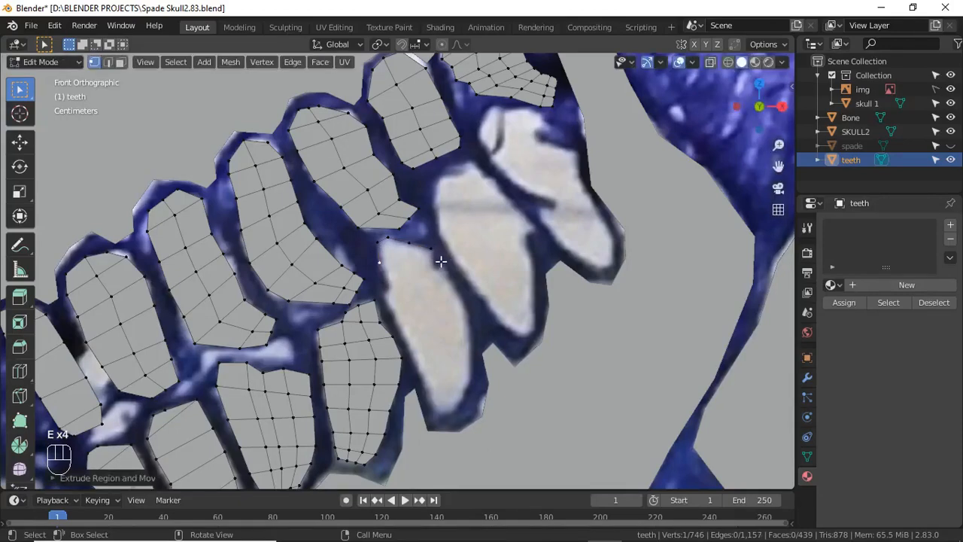
Extrude vertices down the upper half of both sides of the fifth lower tooth, following the drawing.
{"action": "key", "text": "e"}
{"action": "left_click", "coordinate": [441, 286]}
{"action": "key", "text": "e"}
{"action": "left_click", "coordinate": [404, 317]}
{"action": "key", "text": "e"}
{"action": "left_click", "coordinate": [403, 310]}
{"action": "key", "text": "e"}
{"action": "left_click", "coordinate": [453, 281]}
{"action": "key", "text": "e"}
{"action": "left_click", "coordinate": [481, 305]}
{"action": "key", "text": "e"}
{"action": "left_click", "coordinate": [410, 342]}
{"action": "key", "text": "e"}
{"action": "left_click", "coordinate": [444, 331]}
Extend the fifth lower tooth's side outline down toward its tip with more extruded vertices.
{"action": "key", "text": "e"}
{"action": "left_click", "coordinate": [476, 320]}
{"action": "key", "text": "e"}
{"action": "left_click", "coordinate": [469, 328]}
{"action": "key", "text": "e"}
{"action": "left_click", "coordinate": [467, 351]}
{"action": "key", "text": "e"}
{"action": "left_click", "coordinate": [472, 371]}
{"action": "key", "text": "e"}
{"action": "left_click", "coordinate": [467, 393]}
{"action": "key", "text": "e"}
{"action": "left_click", "coordinate": [456, 414]}
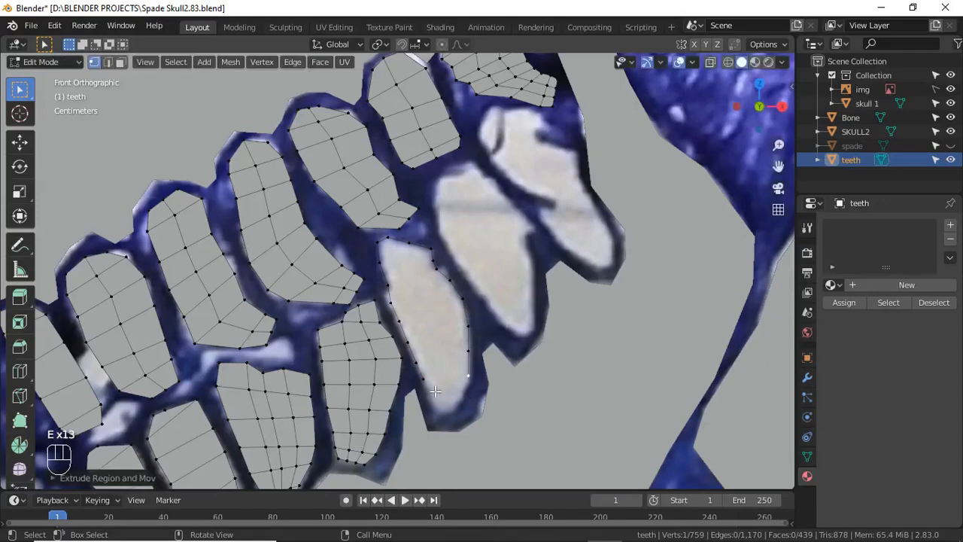
Extrude the remaining vertices around the tip of the fifth lower tooth.
{"action": "key", "text": "e"}
{"action": "left_click", "coordinate": [469, 423]}
{"action": "key", "text": "e"}
{"action": "left_click", "coordinate": [471, 402]}
{"action": "key", "text": "e"}
{"action": "left_click", "coordinate": [469, 405]}
{"action": "key", "text": "e"}
{"action": "left_click", "coordinate": [460, 422]}
Fill the body of the fifth lower tooth with faces from its tip up to the base of the crown.
{"action": "left_click", "coordinate": [426, 398]}
{"action": "left_click", "coordinate": [457, 397], "text": "shift"}
{"action": "key", "text": "f"}
{"action": "key", "text": "f"}
{"action": "key", "text": "f"}
{"action": "key", "text": "f"}
{"action": "key", "text": "f"}
{"action": "key", "text": "f"}
{"action": "key", "text": "f"}
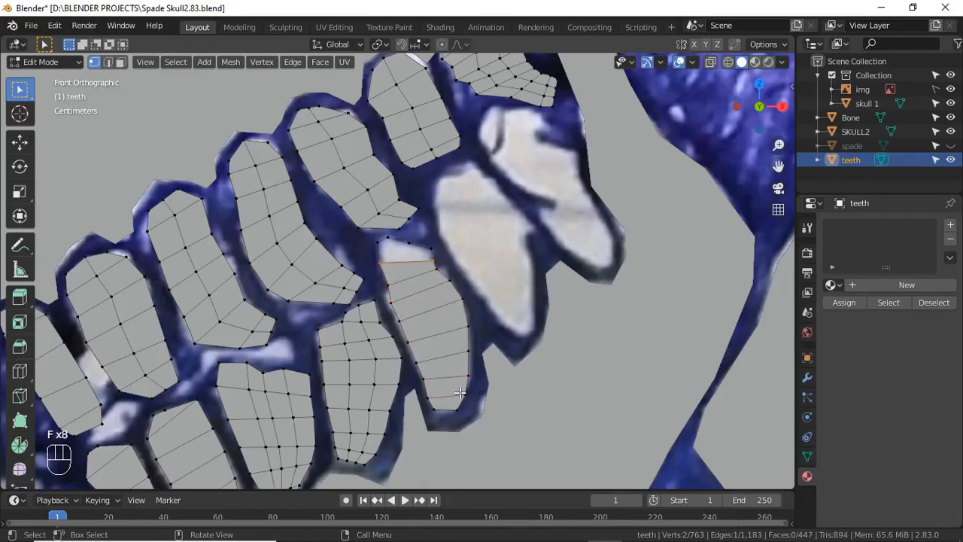
Add two lengthwise loop cuts through the body of the fifth lower tooth.
{"action": "key", "text": "ctrl+r"}
{"action": "left_click", "coordinate": [442, 373]}
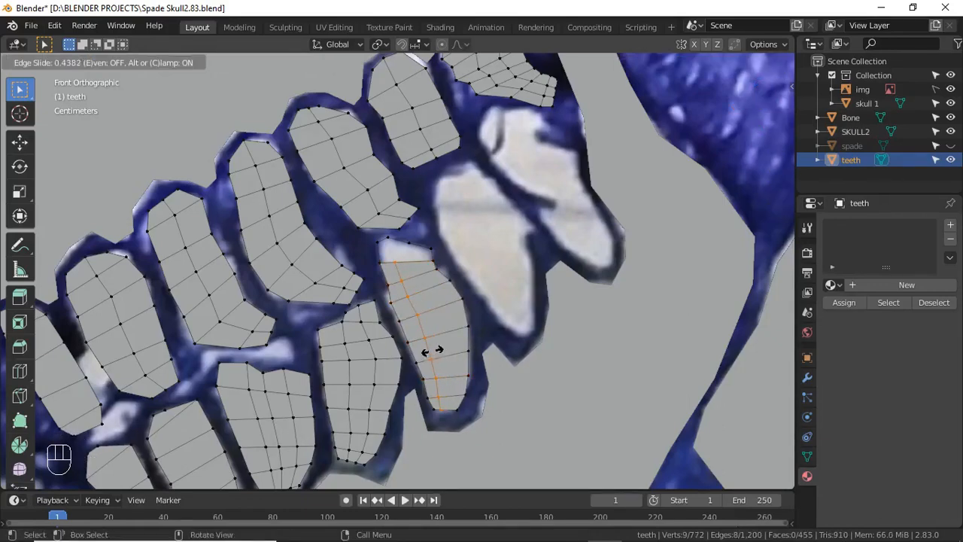
{"action": "left_click", "coordinate": [434, 352]}
{"action": "key", "text": "ctrl+r"}
{"action": "left_click", "coordinate": [447, 355]}
{"action": "left_click", "coordinate": [447, 354]}
Fill the three crown faces of the fifth lower tooth.
{"action": "left_click", "coordinate": [380, 263]}
{"action": "left_click", "coordinate": [384, 236], "text": "shift"}
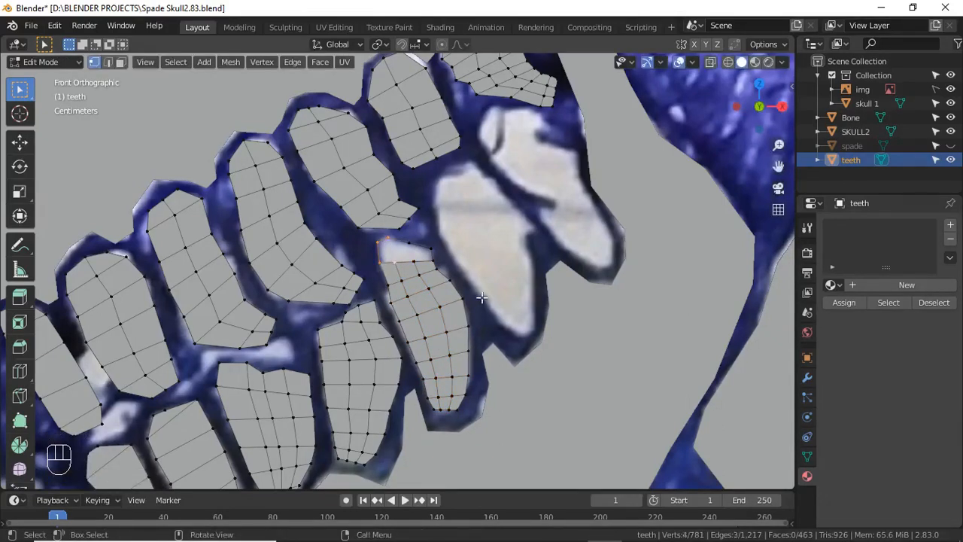
{"action": "left_click", "coordinate": [397, 261]}
{"action": "left_click", "coordinate": [390, 240], "text": "shift"}
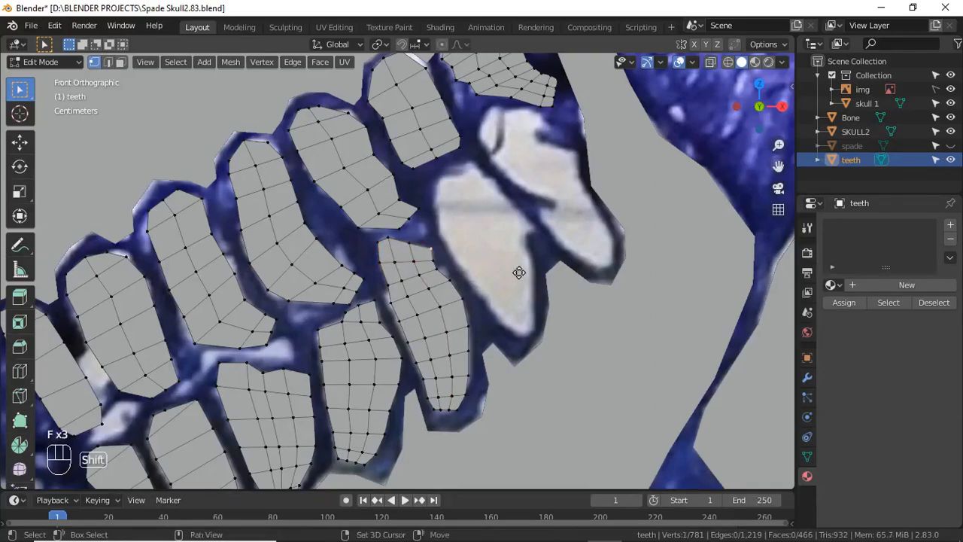
Duplicate a vertex onto the sixth lower tooth and extrude it along the crown edge.
{"action": "key", "text": "shift+d"}
{"action": "left_click", "coordinate": [520, 230]}
{"action": "key", "text": "e"}
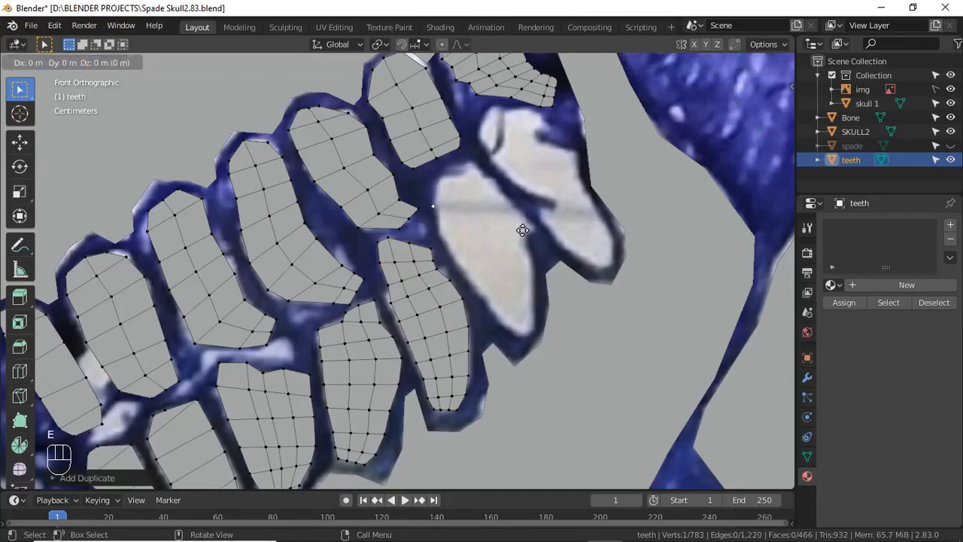
{"action": "left_click", "coordinate": [536, 198]}
{"action": "key", "text": "e"}
{"action": "left_click", "coordinate": [554, 185]}
{"action": "key", "text": "e"}
{"action": "left_click", "coordinate": [566, 185]}
Extrude vertices down the upper part of both sides of the sixth lower tooth.
{"action": "left_click", "coordinate": [435, 209]}
{"action": "key", "text": "e"}
{"action": "left_click", "coordinate": [453, 271]}
{"action": "left_click", "coordinate": [488, 183]}
{"action": "key", "text": "e"}
{"action": "left_click", "coordinate": [502, 198]}
{"action": "key", "text": "e"}
{"action": "left_click", "coordinate": [518, 216]}
{"action": "left_click", "coordinate": [448, 243]}
{"action": "key", "text": "e"}
{"action": "left_click", "coordinate": [460, 267]}
{"action": "left_click", "coordinate": [527, 219]}
{"action": "key", "text": "e"}
{"action": "left_click", "coordinate": [539, 229]}
Continue extruding vertices down the lower part of both sides of the sixth lower tooth.
{"action": "left_click", "coordinate": [460, 262]}
{"action": "key", "text": "e"}
{"action": "left_click", "coordinate": [481, 296]}
{"action": "key", "text": "e"}
{"action": "left_click", "coordinate": [467, 279]}
{"action": "key", "text": "e"}
{"action": "key", "text": "e"}
{"action": "left_click", "coordinate": [537, 304]}
{"action": "key", "text": "e"}
{"action": "left_click", "coordinate": [540, 293]}
{"action": "key", "text": "e"}
{"action": "left_click", "coordinate": [531, 310]}
Extrude the remaining vertices around the tip of the sixth lower tooth.
{"action": "key", "text": "e"}
{"action": "left_click", "coordinate": [532, 341]}
{"action": "key", "text": "e"}
{"action": "left_click", "coordinate": [536, 348]}
{"action": "key", "text": "e"}
{"action": "left_click", "coordinate": [517, 343]}
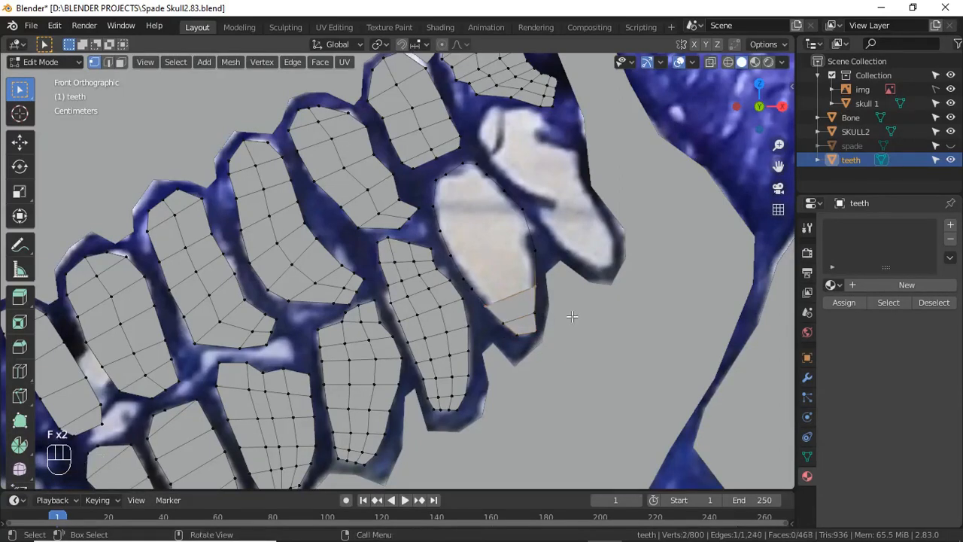
Fill the body of the sixth lower tooth with faces and slide the vertex at its upper side along the edge.
{"action": "key", "text": "g"}
{"action": "key", "text": "g"}
{"action": "left_click", "coordinate": [520, 181]}
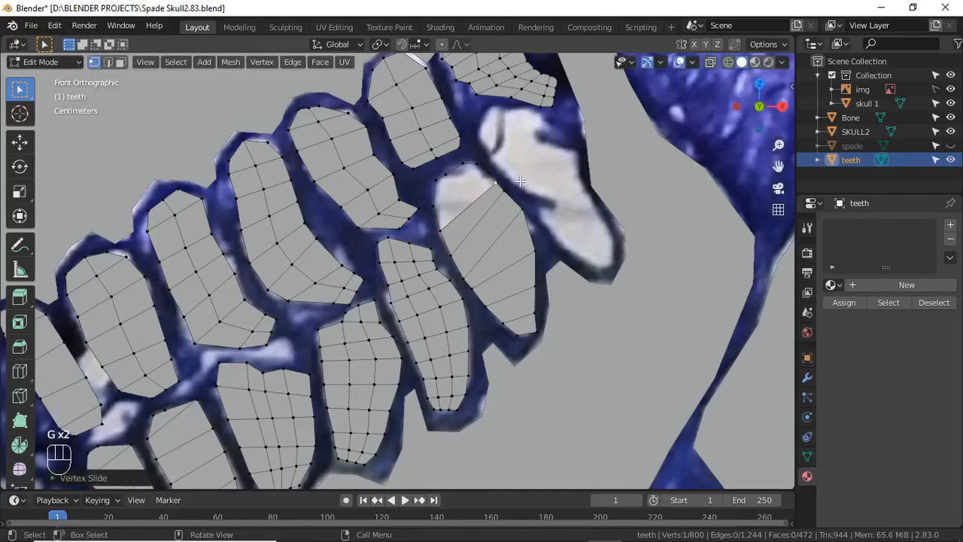
Add two lengthwise loop cuts through the sixth lower tooth and fill its crown faces.
{"action": "key", "text": "ctrl+r"}
{"action": "left_click", "coordinate": [478, 236]}
{"action": "left_click", "coordinate": [470, 240]}
{"action": "key", "text": "ctrl+r"}
{"action": "left_click", "coordinate": [493, 214]}
{"action": "left_click", "coordinate": [490, 213]}
{"action": "left_click", "coordinate": [437, 198]}
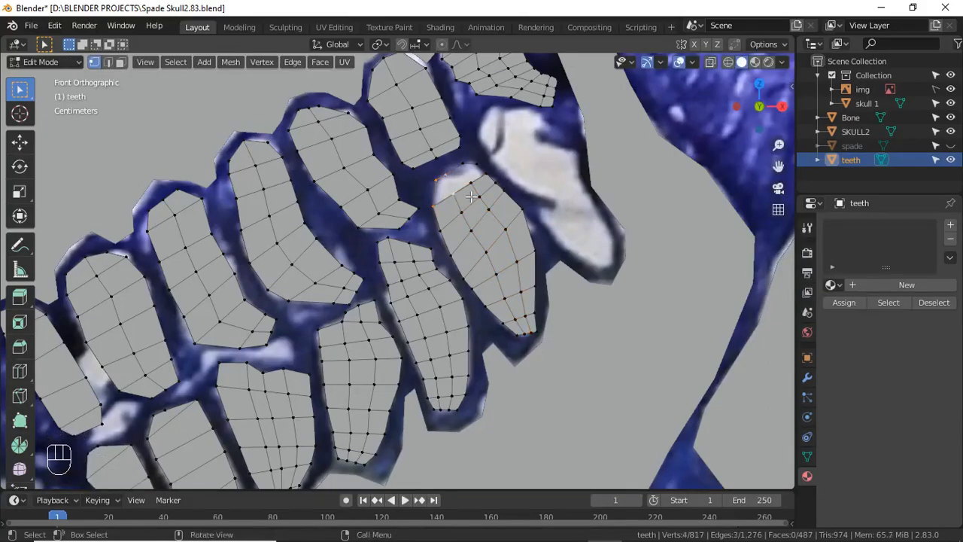
{"action": "scroll", "coordinate": [559, 152], "scroll_direction": "down", "scroll_amount": 4}
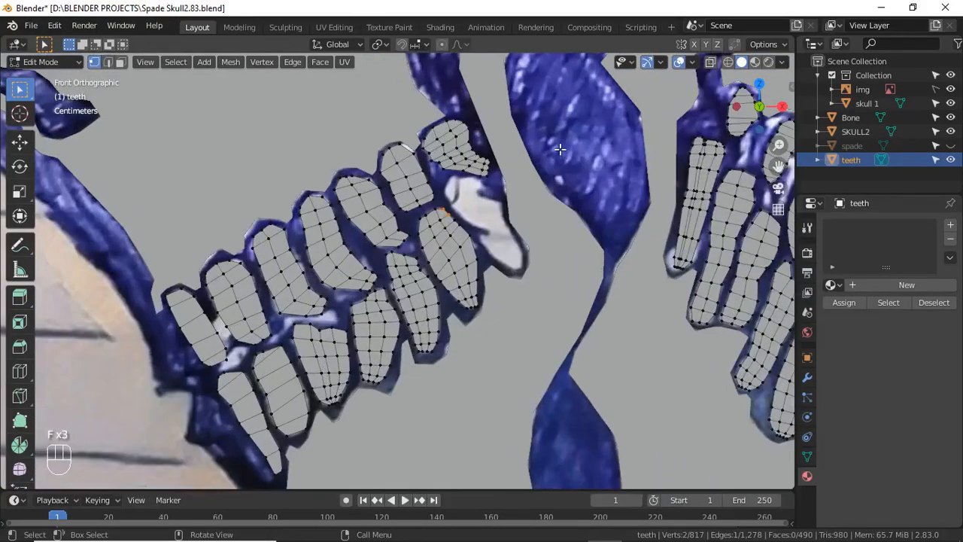
Duplicate a vertex onto the seventh and last lower tooth and extrude it along the crown edge.
{"action": "scroll", "coordinate": [440, 241], "scroll_direction": "up", "scroll_amount": 4}
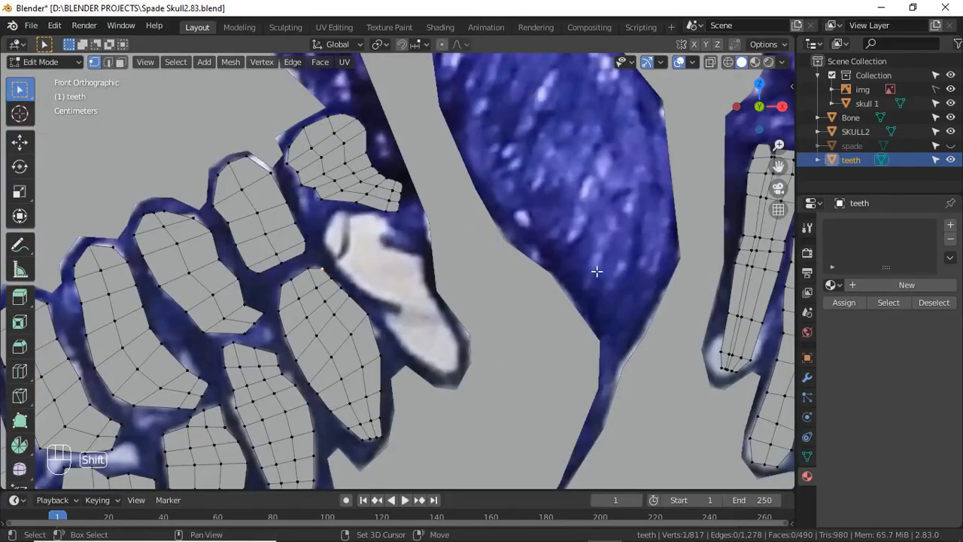
{"action": "key", "text": "shift+d"}
{"action": "left_click", "coordinate": [377, 216]}
{"action": "key", "text": "e"}
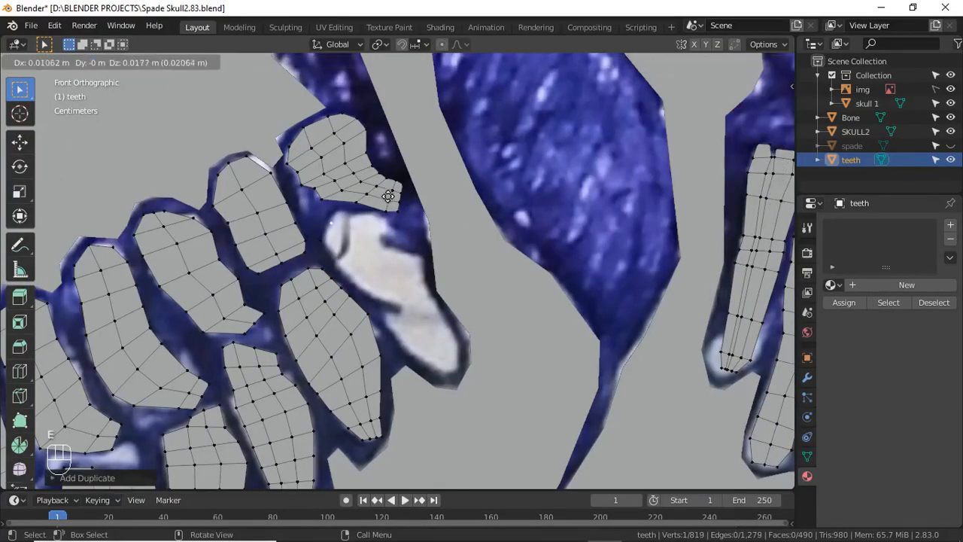
{"action": "left_click", "coordinate": [393, 187]}
{"action": "key", "text": "e"}
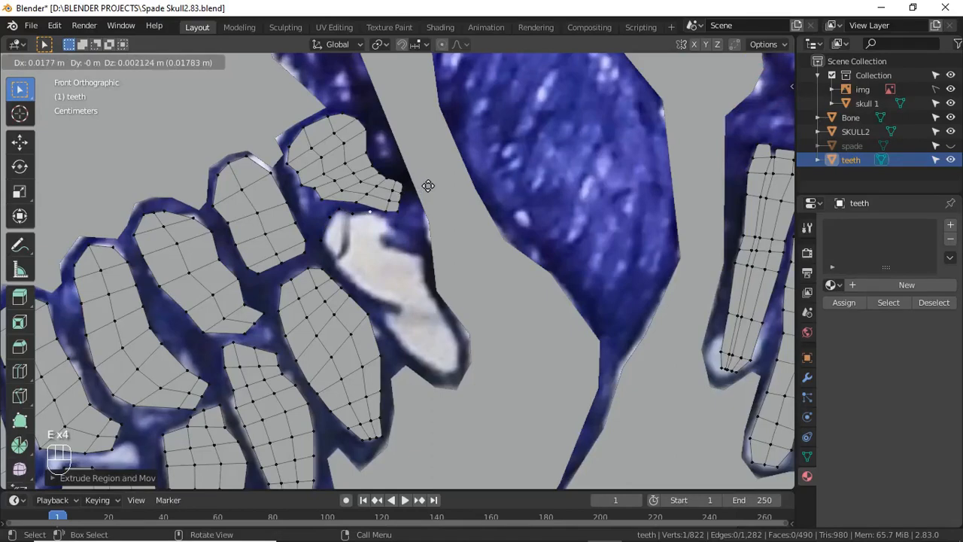
{"action": "left_click", "coordinate": [428, 186]}
{"action": "key", "text": "e"}
{"action": "left_click", "coordinate": [445, 195]}
Extrude vertices down the side of the seventh lower tooth that faces the sixth tooth.
{"action": "key", "text": "e"}
{"action": "left_click", "coordinate": [334, 256]}
{"action": "key", "text": "e"}
{"action": "left_click", "coordinate": [348, 269]}
{"action": "key", "text": "e"}
{"action": "left_click", "coordinate": [370, 299]}
{"action": "key", "text": "e"}
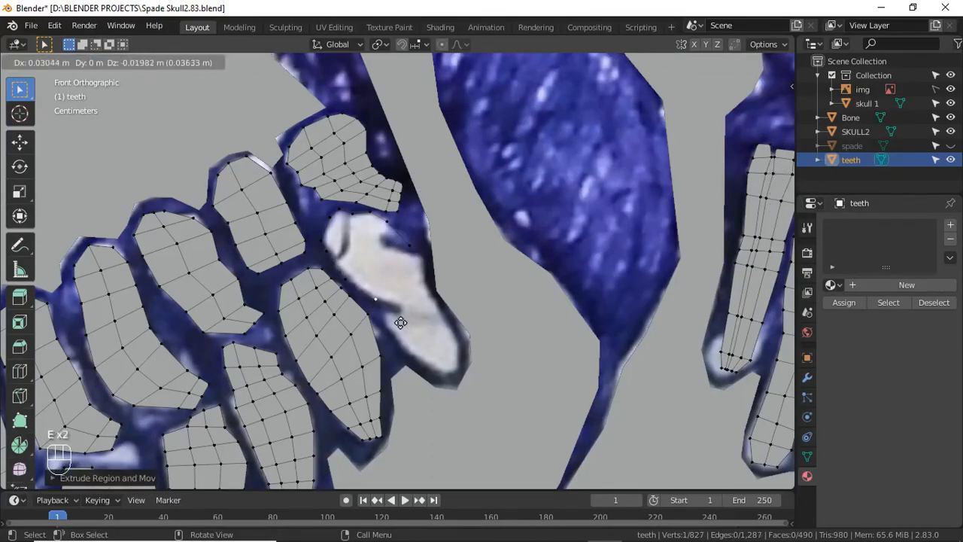
{"action": "left_click", "coordinate": [414, 301]}
Extrude vertices down the outer side of the seventh lower tooth and extend the opposite side toward the tip.
{"action": "key", "text": "e"}
{"action": "left_click", "coordinate": [430, 277]}
{"action": "key", "text": "e"}
{"action": "left_click", "coordinate": [433, 300]}
{"action": "key", "text": "e"}
{"action": "left_click", "coordinate": [435, 324]}
{"action": "left_click", "coordinate": [409, 336]}
{"action": "key", "text": "e"}
{"action": "left_click", "coordinate": [426, 395]}
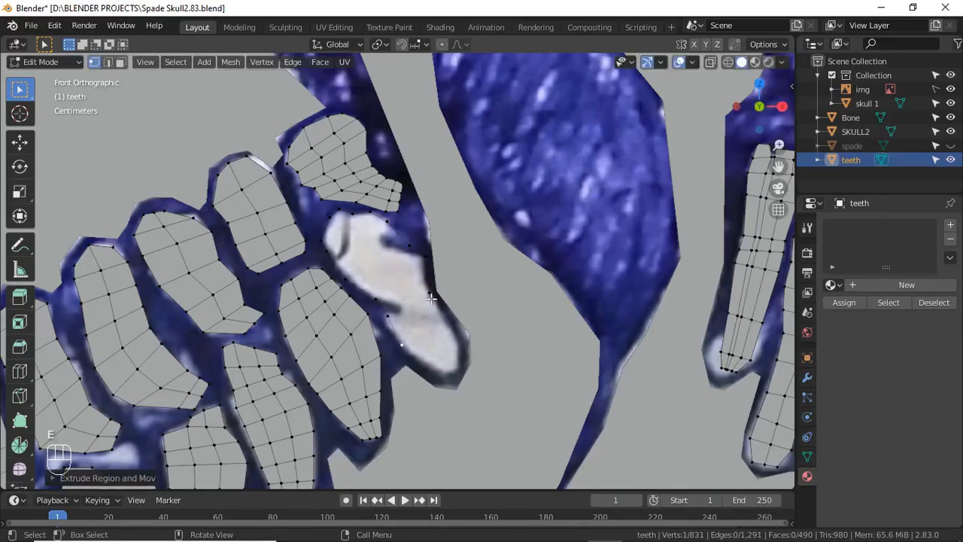
{"action": "key", "text": "e"}
{"action": "left_click", "coordinate": [463, 354]}
Extrude the remaining vertices around the tip of the seventh lower tooth.
{"action": "left_click", "coordinate": [441, 380]}
{"action": "key", "text": "e"}
{"action": "left_click", "coordinate": [441, 376]}
{"action": "key", "text": "e"}
{"action": "left_click", "coordinate": [450, 381]}
{"action": "key", "text": "e"}
{"action": "left_click", "coordinate": [458, 384]}
{"action": "key", "text": "e"}
{"action": "left_click", "coordinate": [464, 383]}
{"action": "key", "text": "e"}
{"action": "left_click", "coordinate": [453, 366]}
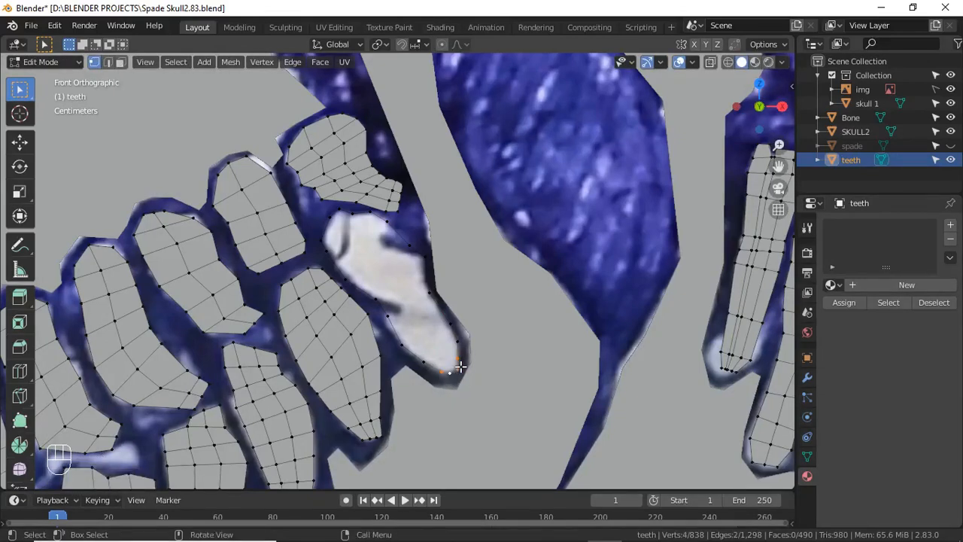
Fill the body of the seventh lower tooth with faces from the tip up to the crown.
{"action": "key", "text": "f"}
{"action": "key", "text": "f"}
{"action": "key", "text": "f"}
{"action": "key", "text": "f"}
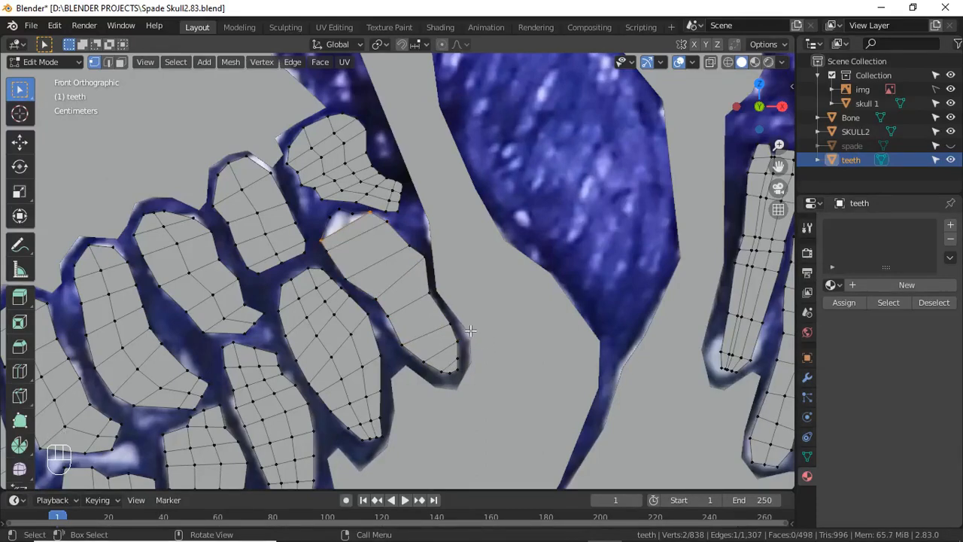
Add one centred lengthwise loop cut through the seventh lower tooth and fill its crown faces.
{"action": "key", "text": "ctrl+r"}
{"action": "left_click", "coordinate": [425, 322]}
{"action": "right_click", "coordinate": [424, 321]}
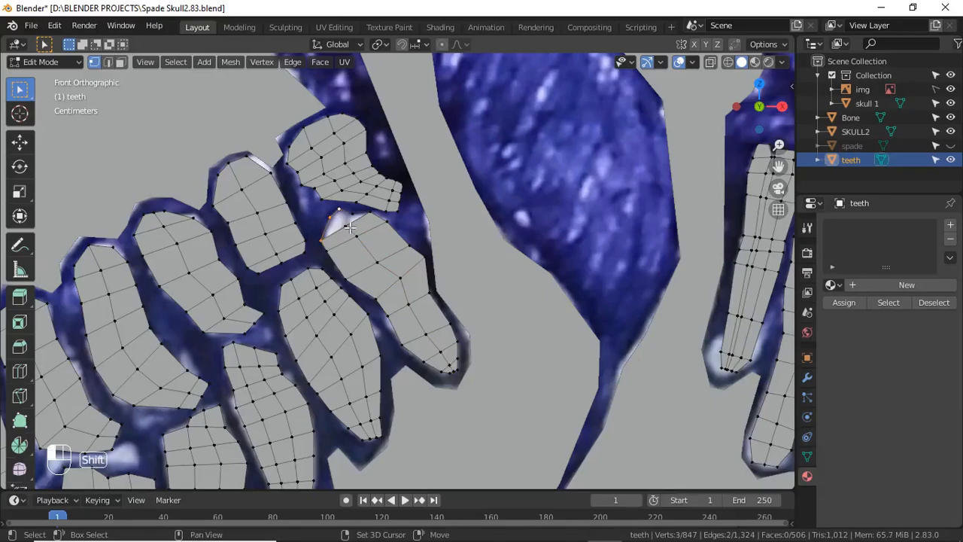
{"action": "left_click", "coordinate": [339, 210], "text": "shift"}
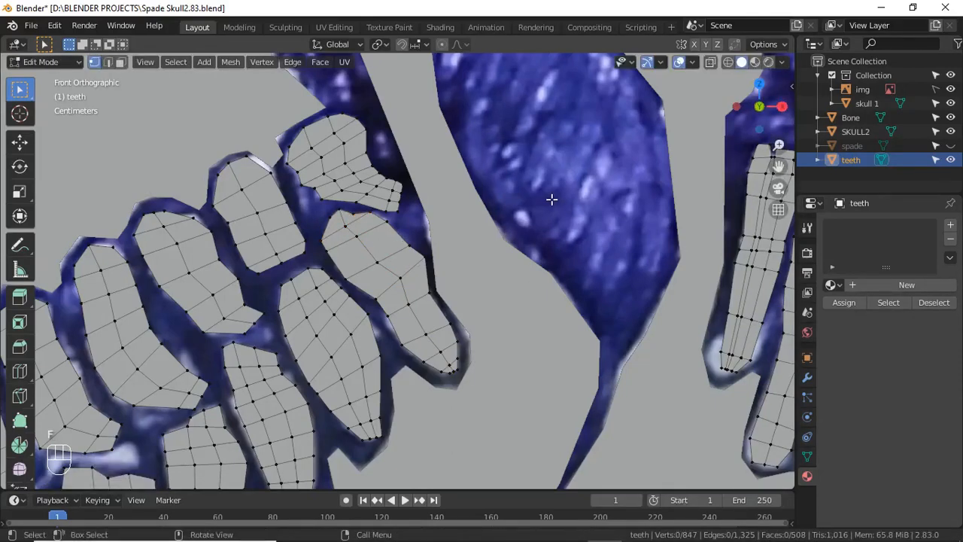
Return to Object Mode and hide the img reference drawing to review the skull meshes in perspective.
{"action": "scroll", "coordinate": [552, 200], "scroll_direction": "down", "scroll_amount": 8}
{"action": "key", "text": "Tab"}
{"action": "scroll", "coordinate": [584, 326], "scroll_direction": "up", "scroll_amount": 5}
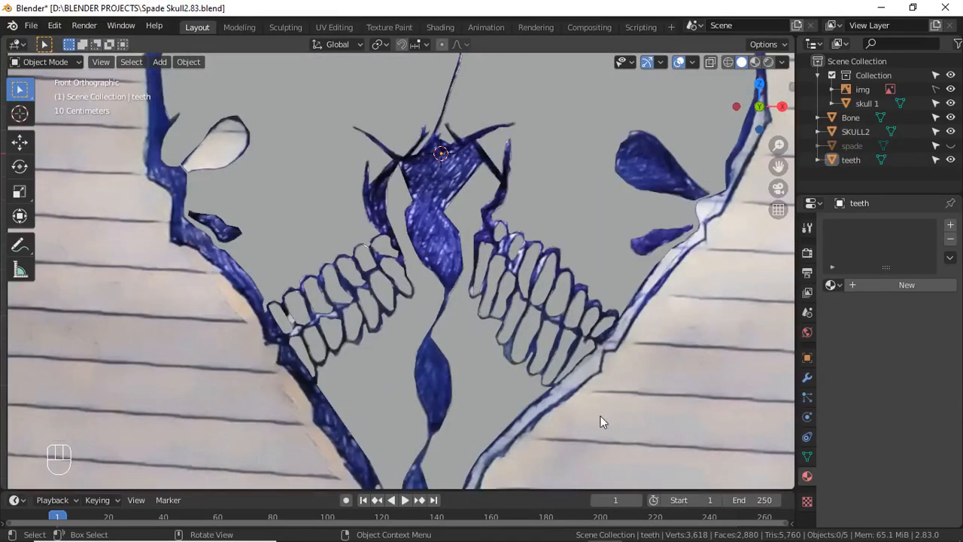
{"action": "middle_click_drag", "start_coordinate": [602, 422], "coordinate": [580, 362], "text": "shift"}
{"action": "scroll", "coordinate": [578, 353], "scroll_direction": "down", "scroll_amount": 4}
{"action": "middle_click_drag", "start_coordinate": [493, 349], "coordinate": [542, 320]}
{"action": "left_click", "coordinate": [951, 90]}
{"action": "scroll", "coordinate": [560, 370], "scroll_direction": "down", "scroll_amount": 3}
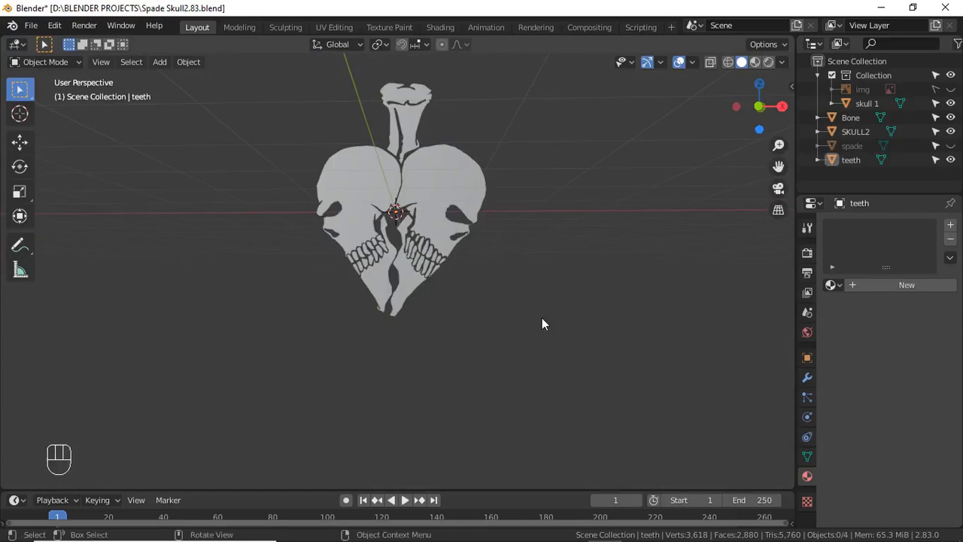
{"action": "scroll", "coordinate": [525, 401], "scroll_direction": "up", "scroll_amount": 5}
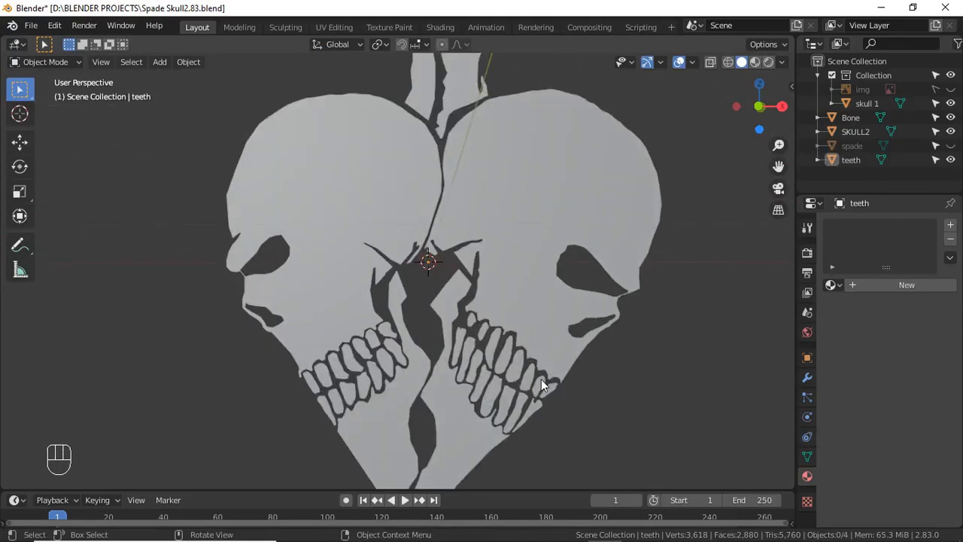
Toggle the visibility of the img reference drawing to compare it with the traced skull meshes.
{"action": "left_click", "coordinate": [951, 89]}
{"action": "left_click", "coordinate": [951, 90]}
{"action": "left_click", "coordinate": [950, 90]}
{"action": "left_click", "coordinate": [950, 90]}
{"action": "scroll", "coordinate": [597, 265], "scroll_direction": "down", "scroll_amount": 6}
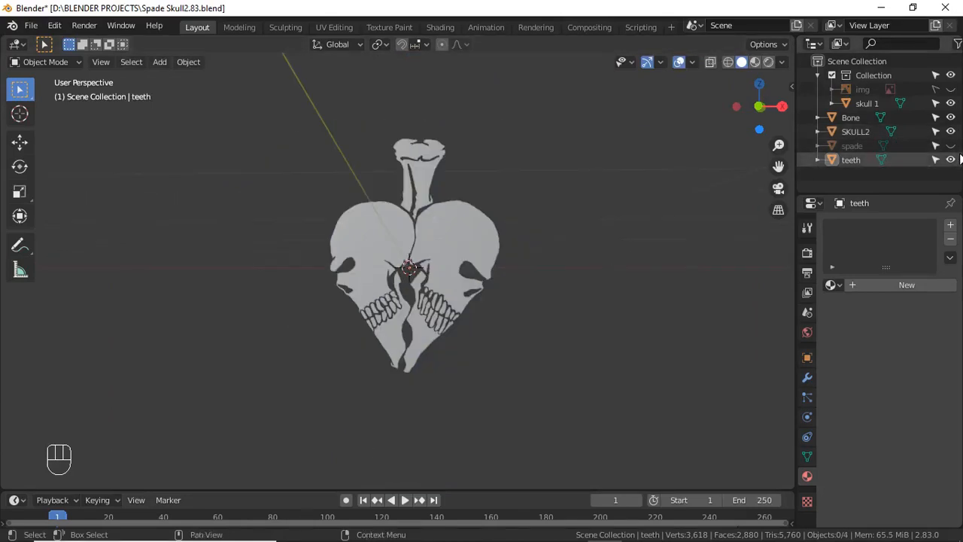
Unhide the spade backing object and show the complete skull model in material preview shading.
{"action": "left_click", "coordinate": [950, 146]}
{"action": "scroll", "coordinate": [515, 366], "scroll_direction": "up", "scroll_amount": 3}
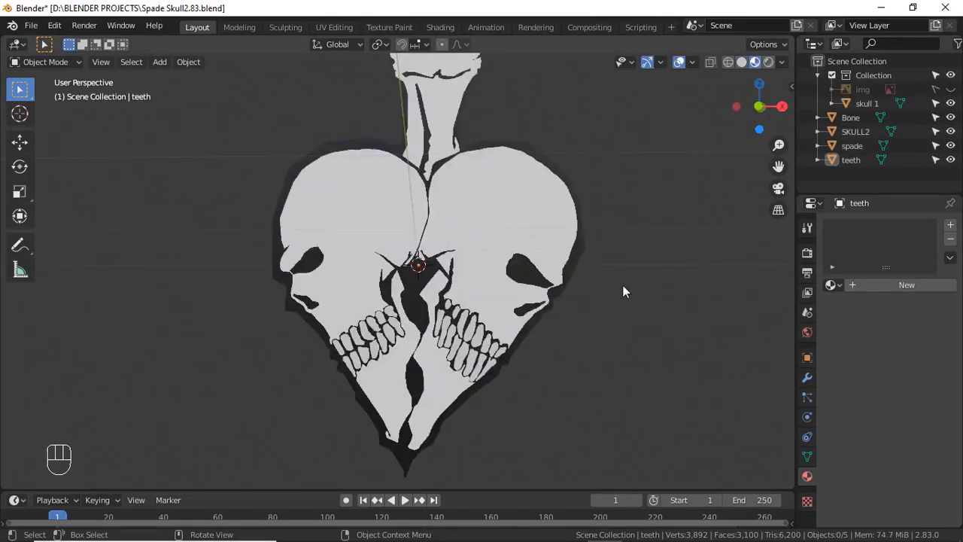
{"action": "scroll", "coordinate": [602, 280], "scroll_direction": "down", "scroll_amount": 2}
{"action": "mouse_move", "coordinate": [564, 256]}
{"action": "middle_mouse_down"}
{"action": "mouse_move", "coordinate": [534, 242]}
{"action": "mouse_move", "coordinate": [531, 273]}
{"action": "middle_mouse_up"}
{"action": "scroll", "coordinate": [531, 273], "scroll_direction": "up", "scroll_amount": 3}
{"action": "scroll", "coordinate": [531, 280], "scroll_direction": "down", "scroll_amount": 2}
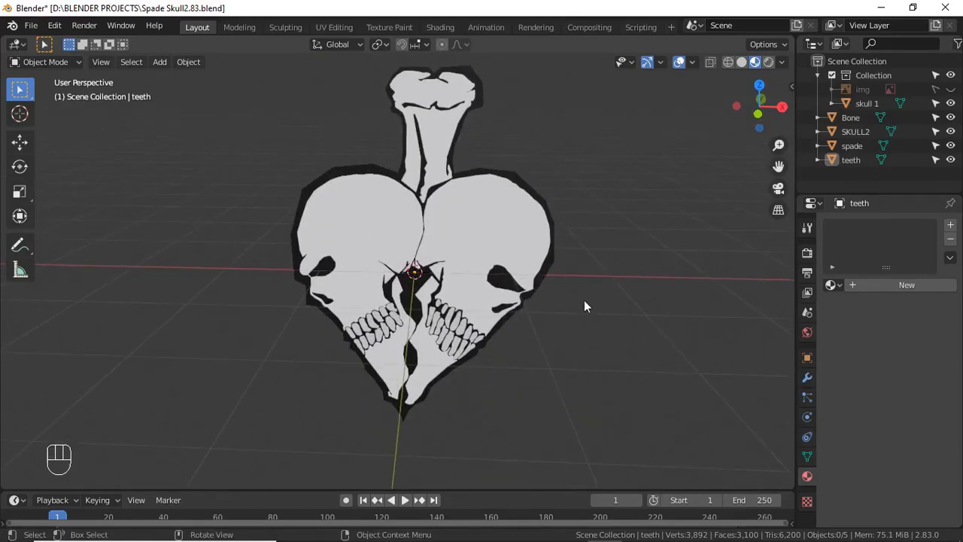
{"action": "middle_click_drag", "start_coordinate": [585, 303], "coordinate": [585, 284]}
{"action": "scroll", "coordinate": [583, 276], "scroll_direction": "down", "scroll_amount": 2}
{"action": "scroll", "coordinate": [583, 277], "scroll_direction": "up", "scroll_amount": 2}
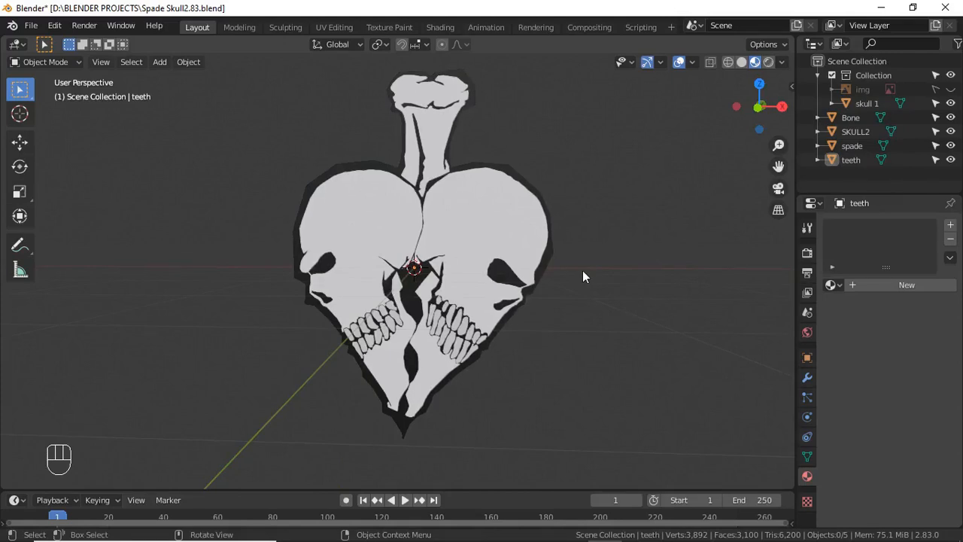
Give the teeth object a new material with a yellow base colour.
{"action": "scroll", "coordinate": [582, 273], "scroll_direction": "up", "scroll_amount": 3}
{"action": "left_click", "coordinate": [525, 376]}
{"action": "left_click", "coordinate": [907, 285]}
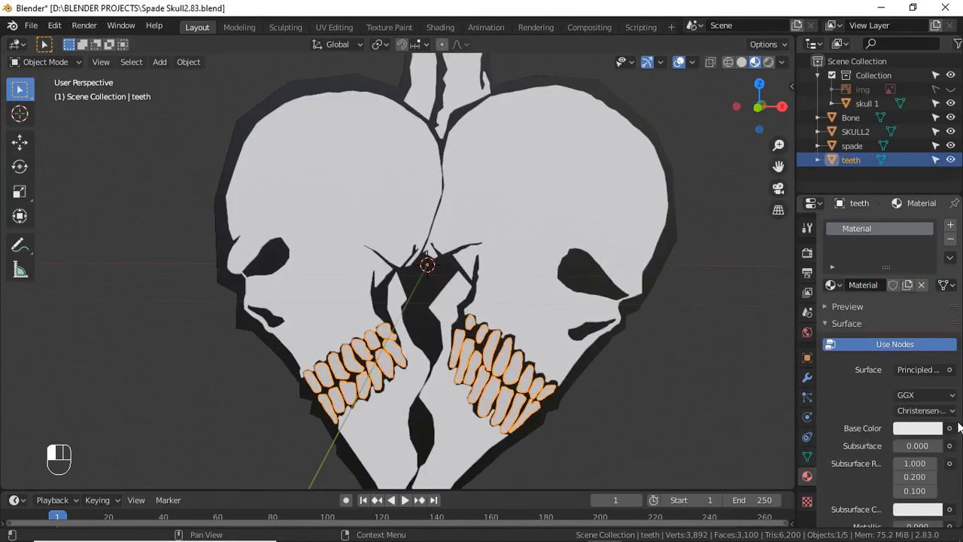
{"action": "left_click", "coordinate": [917, 427]}
{"action": "left_click", "coordinate": [870, 288]}
{"action": "mouse_move", "coordinate": [870, 288]}
{"action": "left_mouse_down"}
{"action": "mouse_move", "coordinate": [828, 309]}
{"action": "mouse_move", "coordinate": [827, 254]}
{"action": "mouse_move", "coordinate": [918, 286]}
{"action": "mouse_move", "coordinate": [880, 325]}
{"action": "mouse_move", "coordinate": [823, 302]}
{"action": "mouse_move", "coordinate": [826, 308]}
{"action": "left_mouse_up"}
{"action": "left_click", "coordinate": [613, 441]}
{"action": "scroll", "coordinate": [630, 346], "scroll_direction": "down", "scroll_amount": 2}
{"action": "scroll", "coordinate": [629, 344], "scroll_direction": "down", "scroll_amount": 2}
{"action": "middle_click_drag", "start_coordinate": [630, 344], "coordinate": [615, 307]}
{"action": "scroll", "coordinate": [614, 301], "scroll_direction": "up", "scroll_amount": 5}
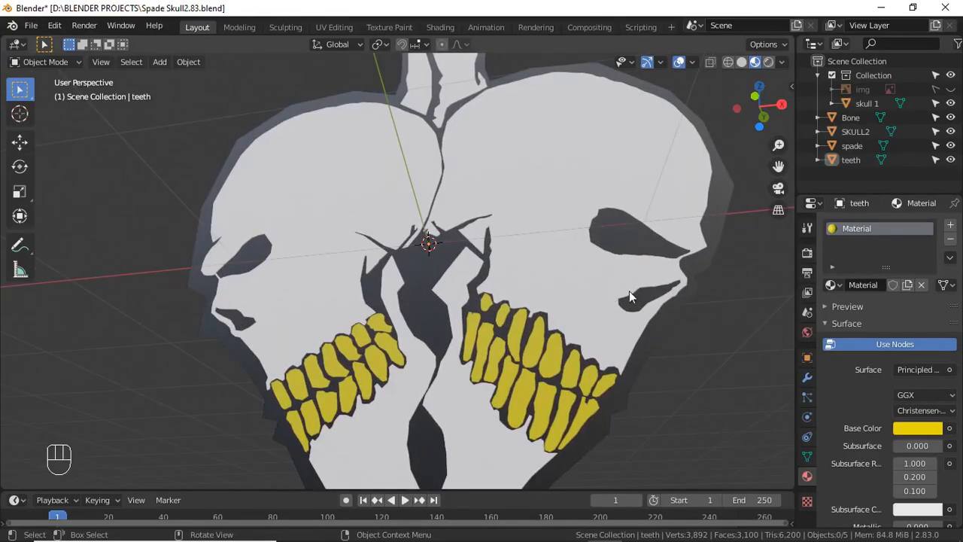
Darken the yellow base colour of the teeth material to a deeper gold.
{"action": "left_click", "coordinate": [934, 431]}
{"action": "left_click_drag", "start_coordinate": [934, 247], "coordinate": [935, 266]}
{"action": "scroll", "coordinate": [703, 361], "scroll_direction": "down", "scroll_amount": 1}
{"action": "scroll", "coordinate": [702, 361], "scroll_direction": "down", "scroll_amount": 4}
{"action": "middle_click_drag", "start_coordinate": [578, 328], "coordinate": [573, 382]}
{"action": "scroll", "coordinate": [572, 381], "scroll_direction": "up", "scroll_amount": 2}
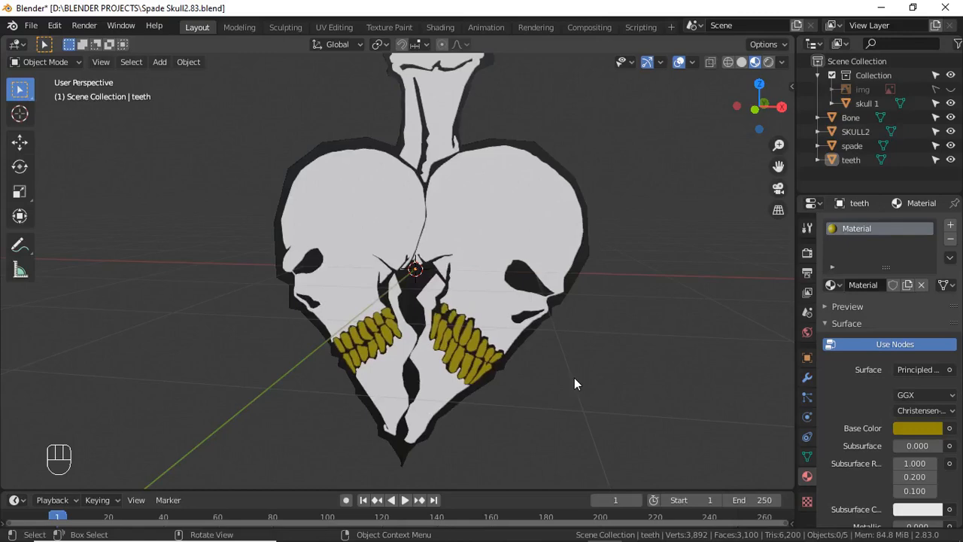
Remove the material slot from the teeth and reassign the existing yellow material named Material.
{"action": "left_click", "coordinate": [951, 239]}
{"action": "left_click", "coordinate": [831, 286]}
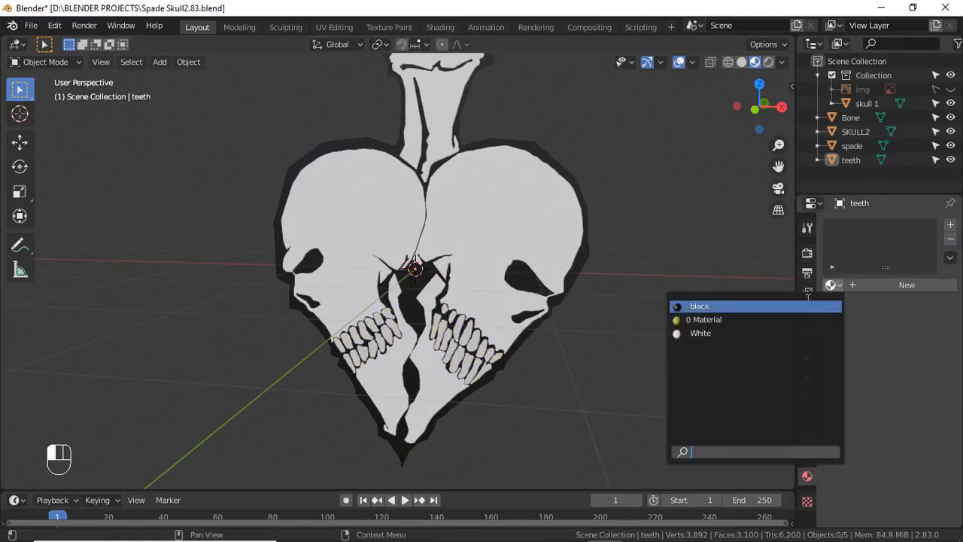
{"action": "left_click", "coordinate": [704, 319]}
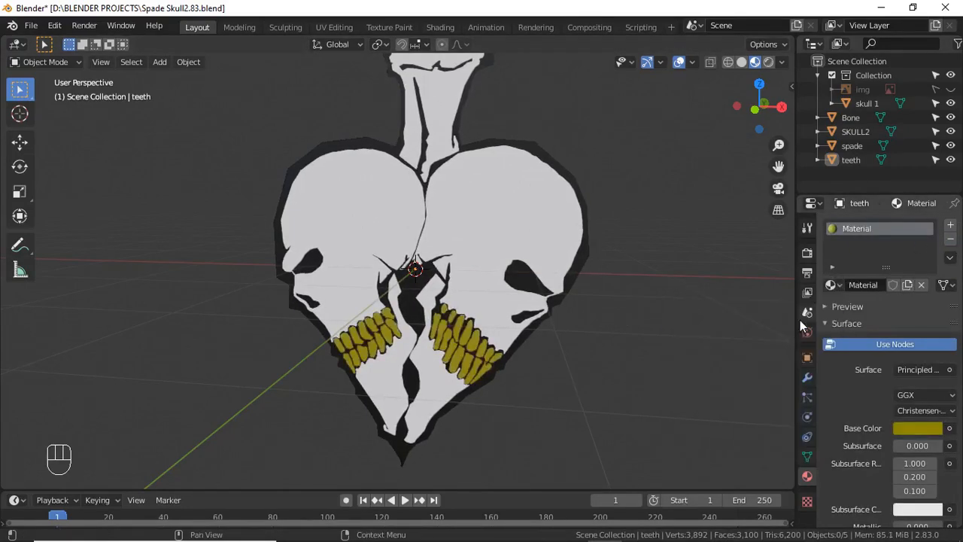
Save the Spade Skull2.83 blend file.
{"action": "scroll", "coordinate": [643, 328], "scroll_direction": "down", "scroll_amount": 4}
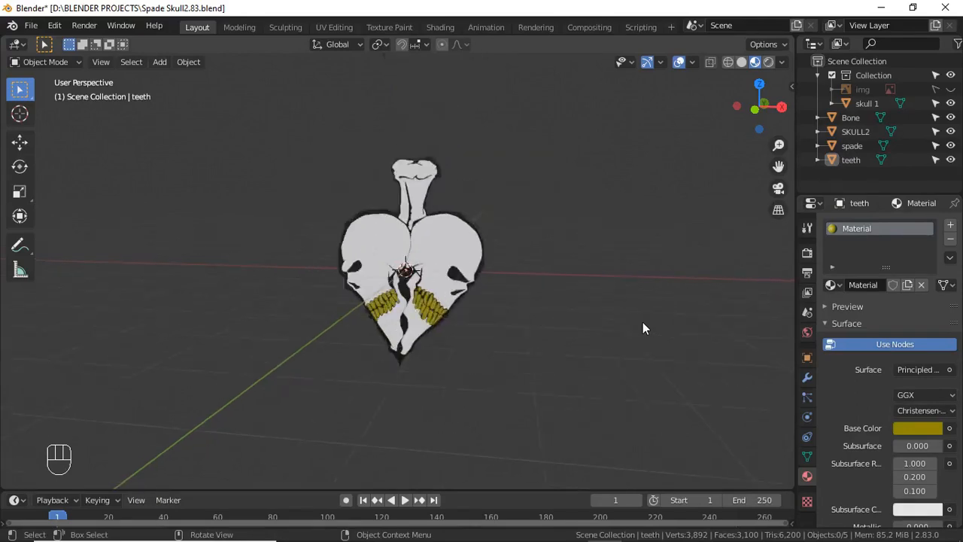
{"action": "left_click", "coordinate": [30, 26]}
{"action": "left_click", "coordinate": [72, 121]}
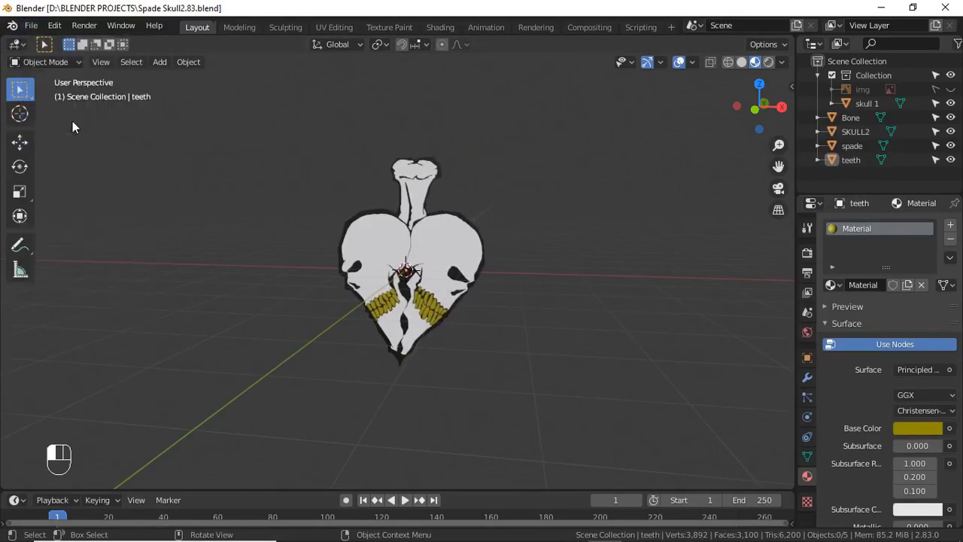
Try to extrude the geometry of all visible skull, bone, spade and teeth objects together in Edit Mode to give them thickness.
{"action": "scroll", "coordinate": [548, 299], "scroll_direction": "up", "scroll_amount": 4}
{"action": "key", "text": "a"}
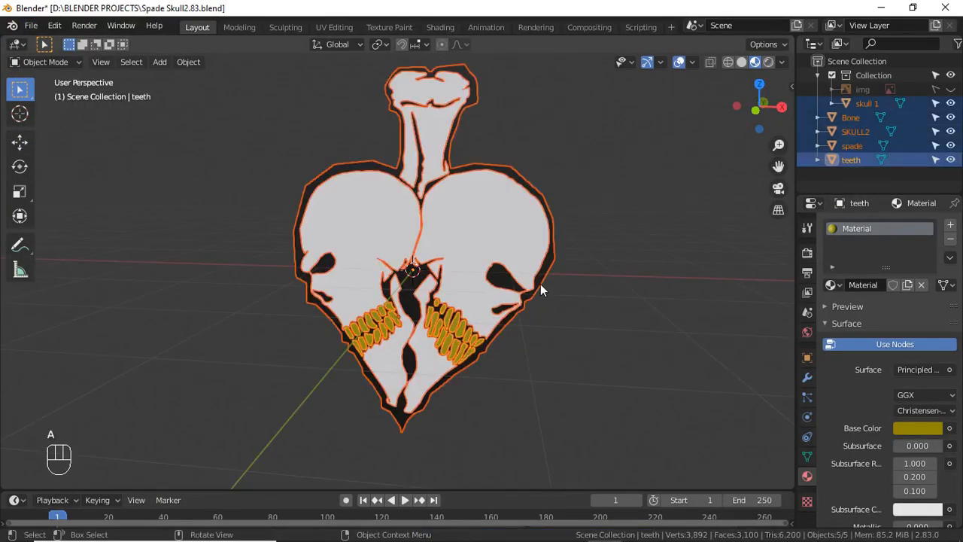
{"action": "key", "text": "Tab"}
{"action": "key", "text": "a"}
{"action": "middle_click_drag", "start_coordinate": [562, 325], "coordinate": [531, 329]}
{"action": "key", "text": "e"}
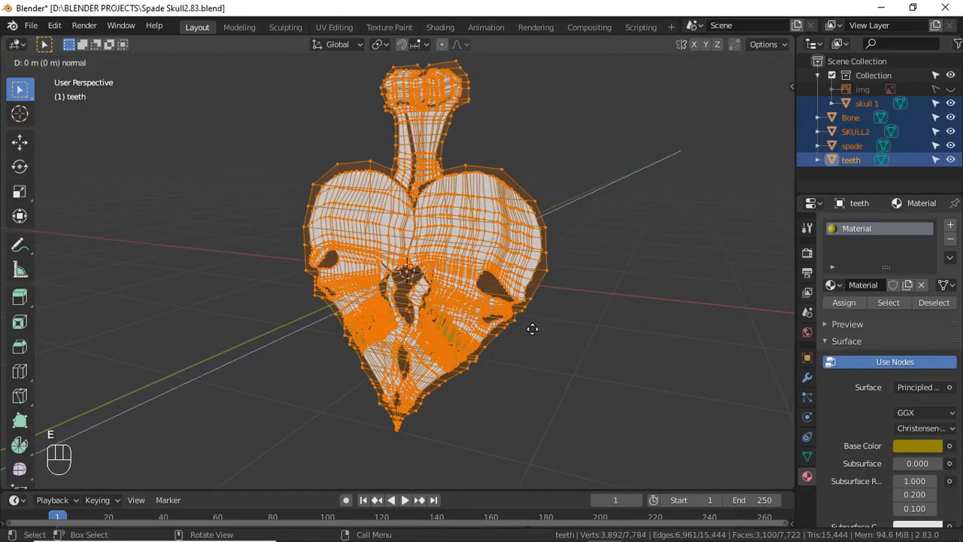
{"action": "left_click", "coordinate": [602, 361]}
{"action": "left_click", "coordinate": [602, 361]}
{"action": "key", "text": "Tab"}
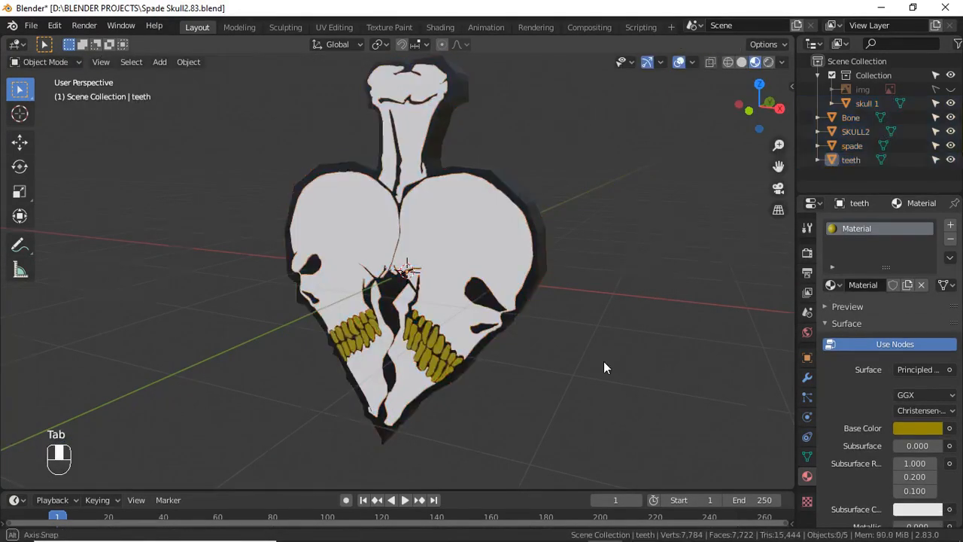
{"action": "mouse_move", "coordinate": [587, 327]}
{"action": "middle_mouse_down"}
{"action": "mouse_move", "coordinate": [564, 311]}
{"action": "mouse_move", "coordinate": [585, 223]}
{"action": "mouse_move", "coordinate": [569, 336]}
{"action": "middle_mouse_up"}
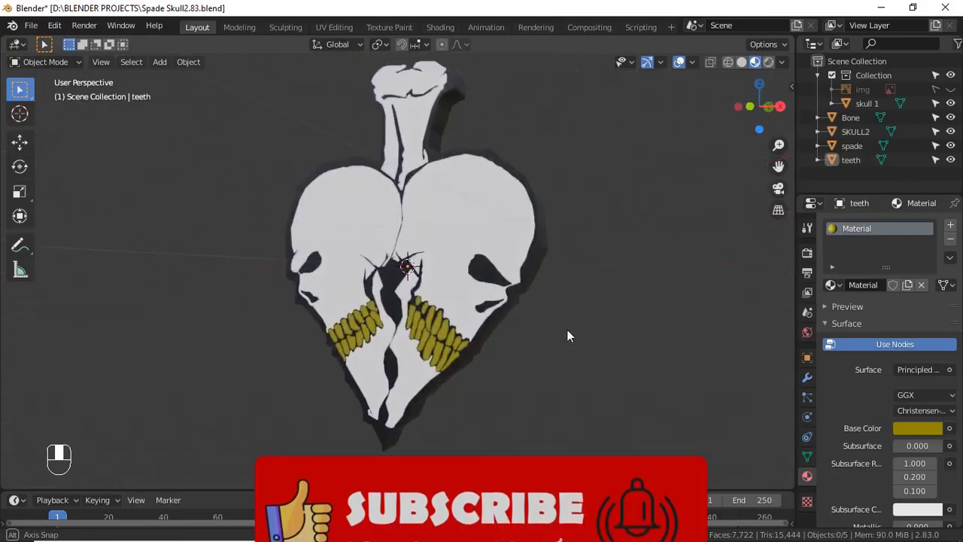
Hide the spade backing object to inspect the extruded skull meshes.
{"action": "left_click", "coordinate": [533, 262]}
{"action": "key", "text": "h"}
{"action": "middle_click_drag", "start_coordinate": [533, 299], "coordinate": [559, 302]}
Undo the hiding and the extrusion, return to Object Mode and view the flat model edge-on.
{"action": "key", "text": "ctrl+z"}
{"action": "key", "text": "ctrl+z"}
{"action": "key", "text": "ctrl+z"}
{"action": "key", "text": "ctrl+z"}
{"action": "key", "text": "ctrl+z"}
{"action": "key", "text": "ctrl+z"}
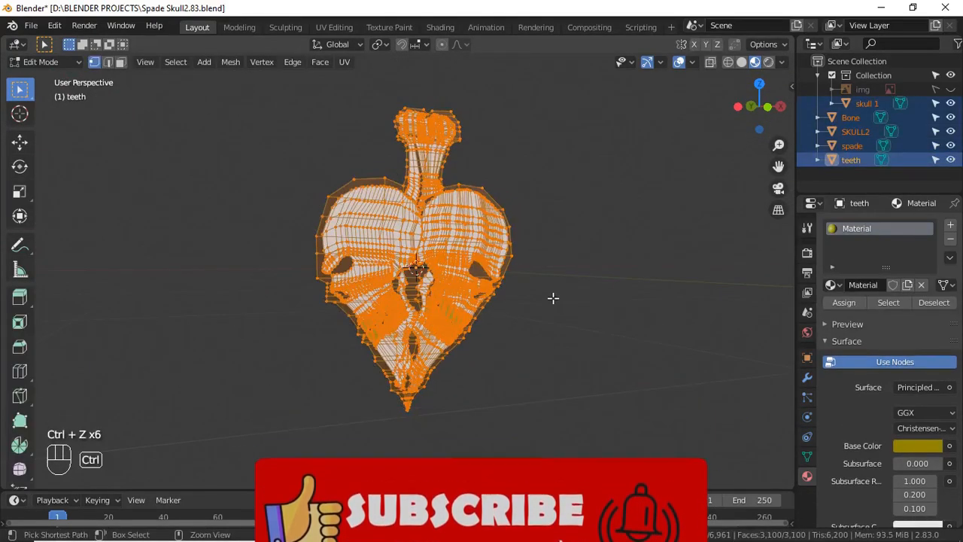
{"action": "key", "text": "Tab"}
{"action": "middle_click_drag", "start_coordinate": [556, 301], "coordinate": [385, 322]}
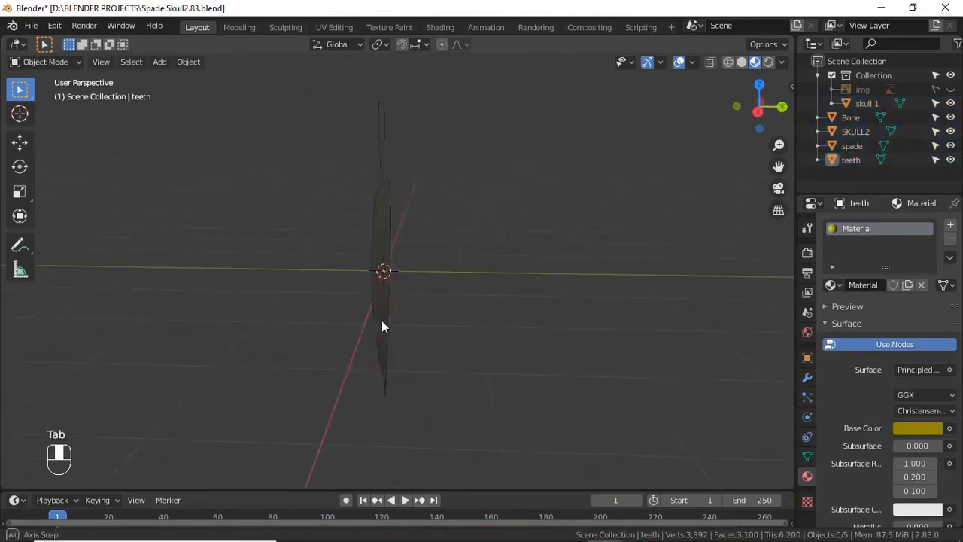